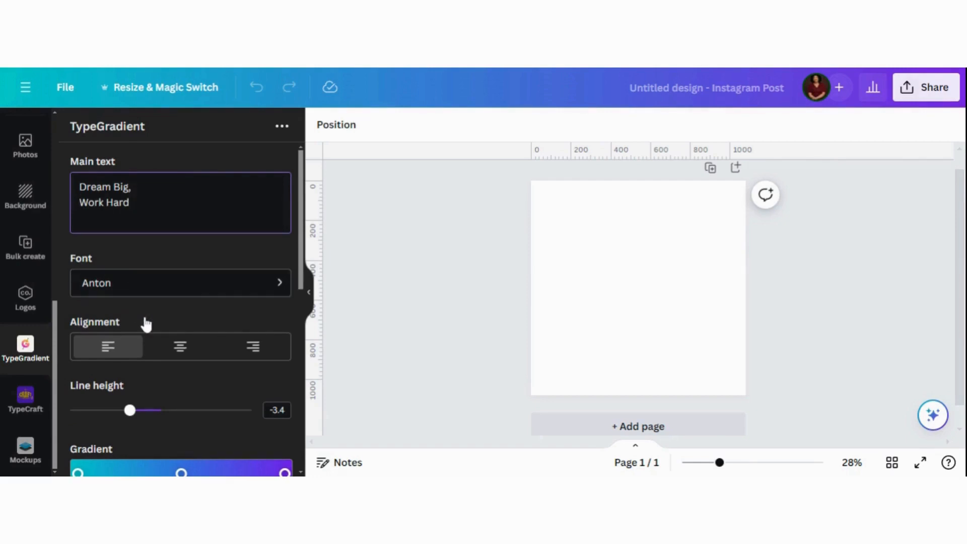
- Centre-align the "Dream Big, Work Hard" text and set its font to Berkshire Swash
click(181, 349)
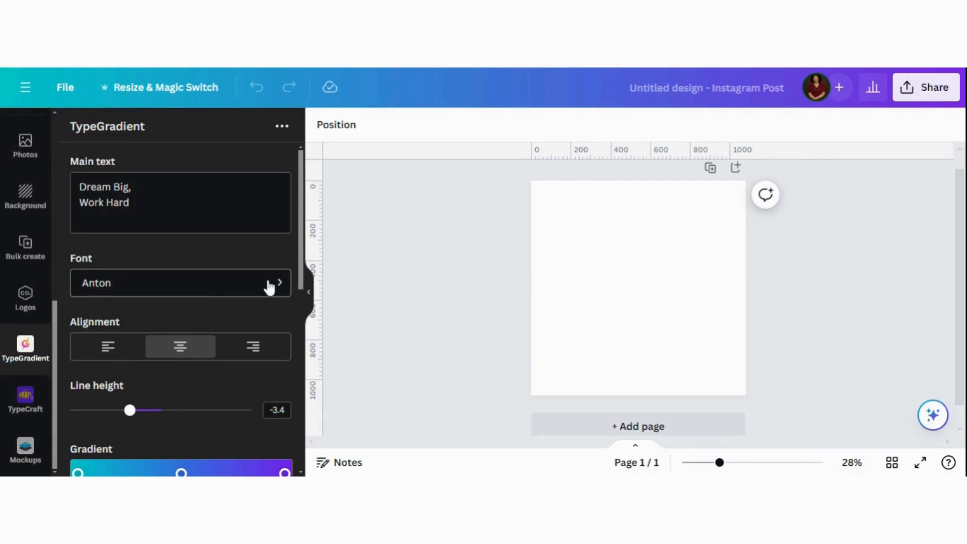
click(278, 284)
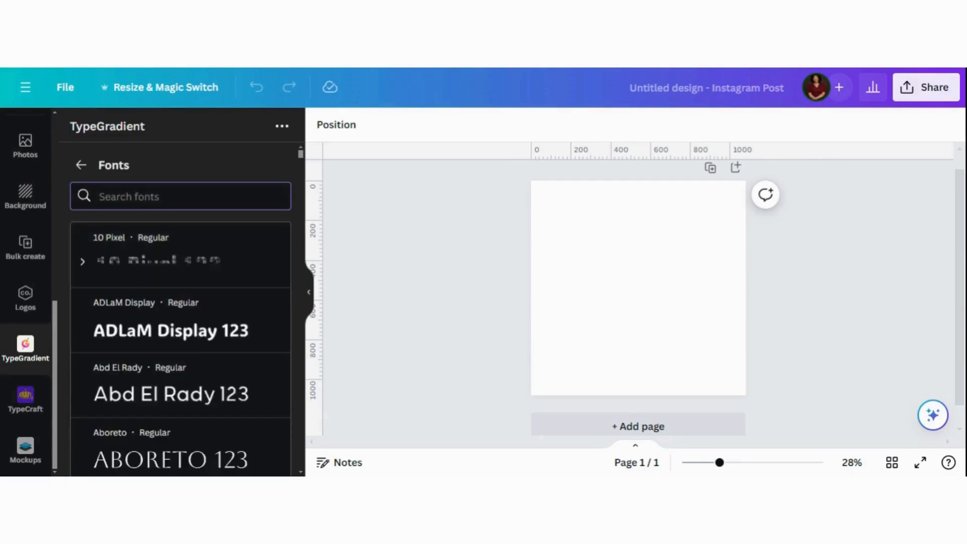
text(ber)
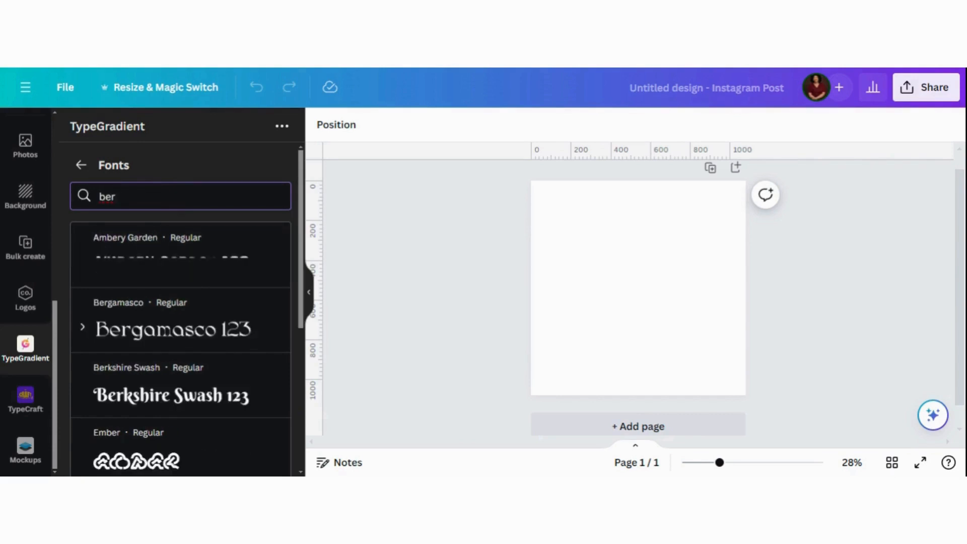
click(140, 403)
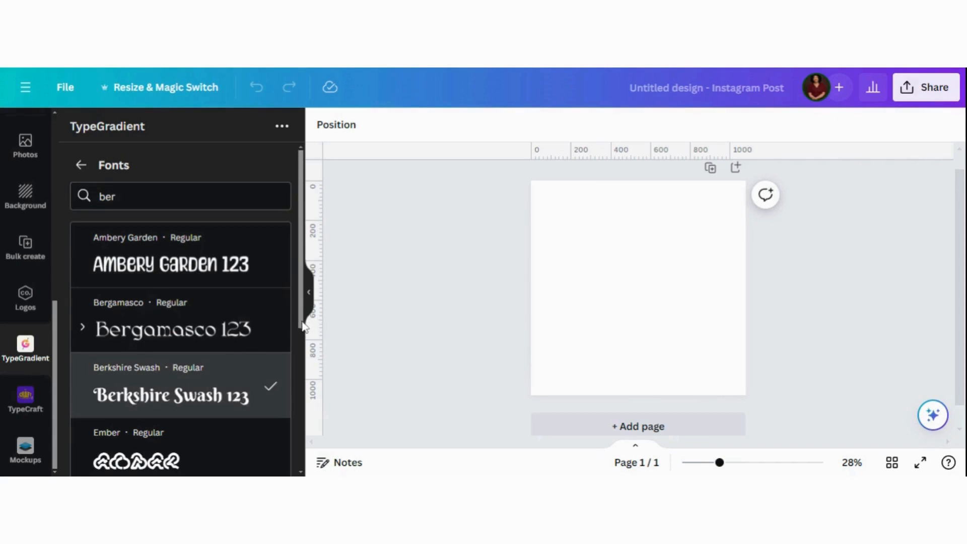
scroll(247, 301, down, 5)
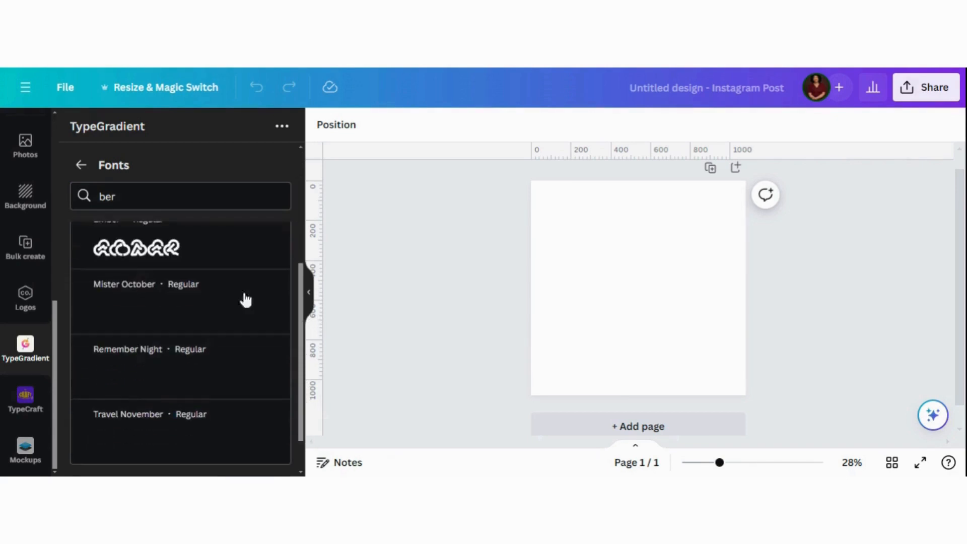
click(80, 165)
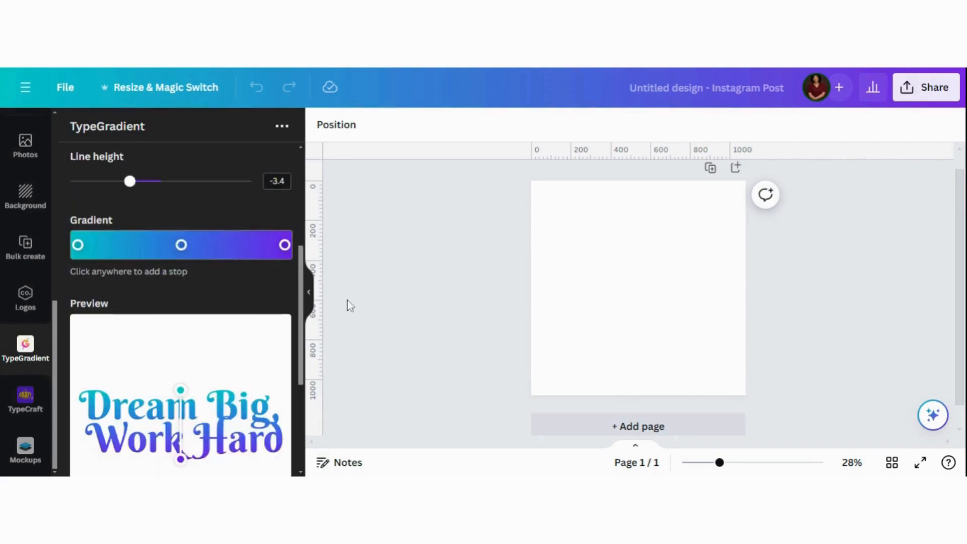
- Recolour the last gradient stop to bright orange, #ff4d00
scroll(299, 327, down, 3)
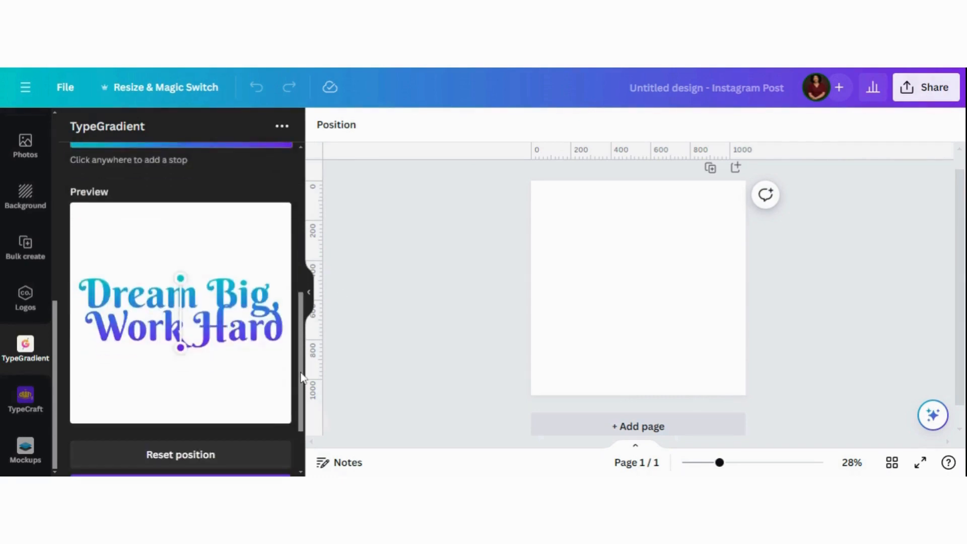
scroll(301, 336, up, 2)
scroll(301, 335, up, 1)
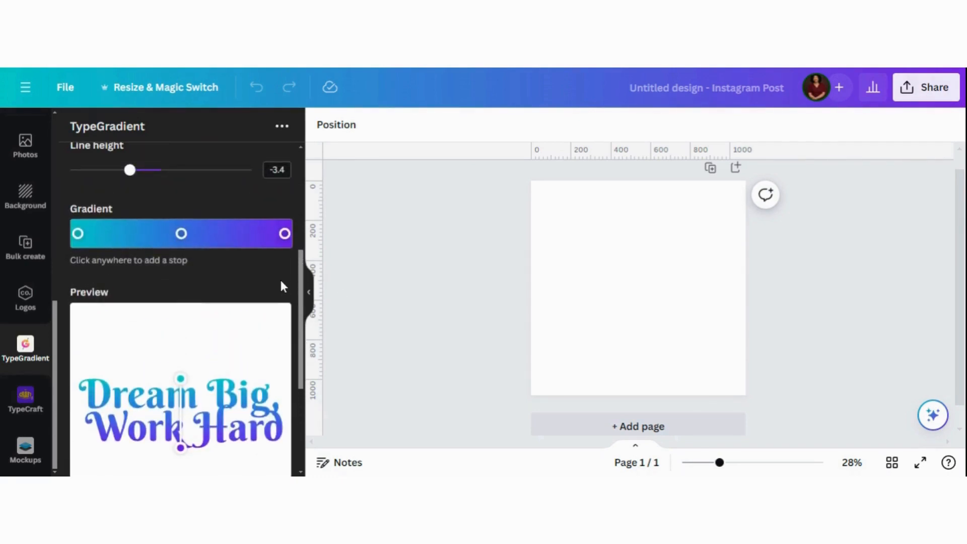
click(285, 234)
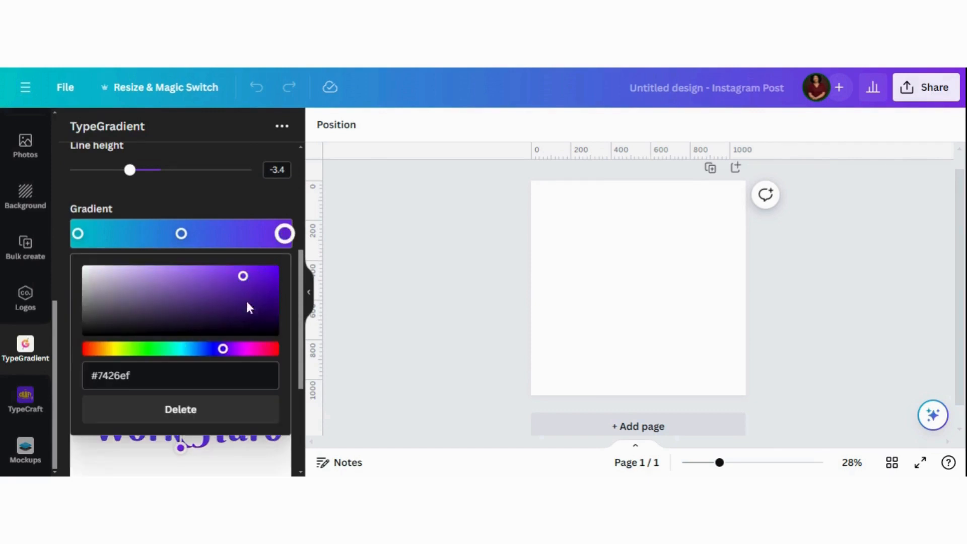
drag(224, 349, 98, 349)
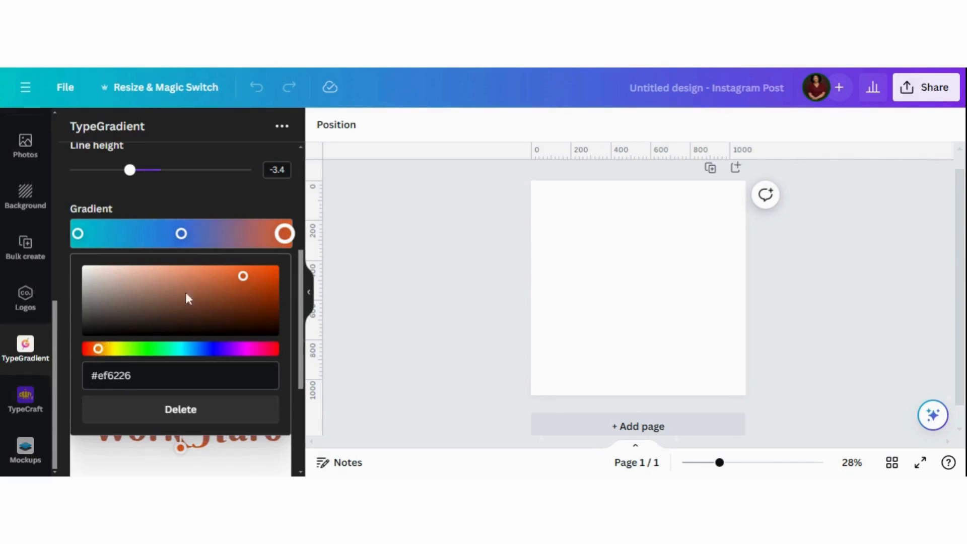
drag(244, 274, 276, 267)
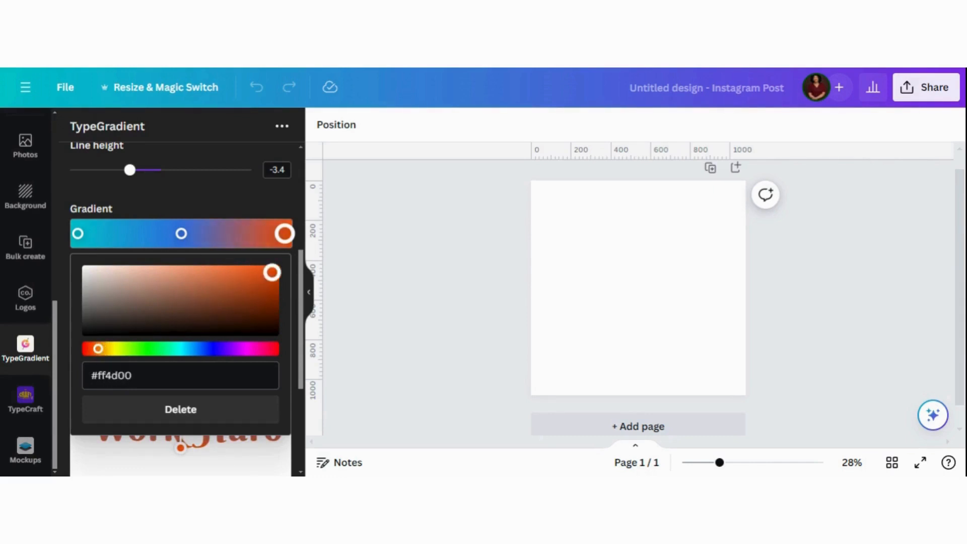
- Recolour the first gradient stop to olive yellow #bccc00 and the middle stop to turquoise #33e3c3
click(79, 234)
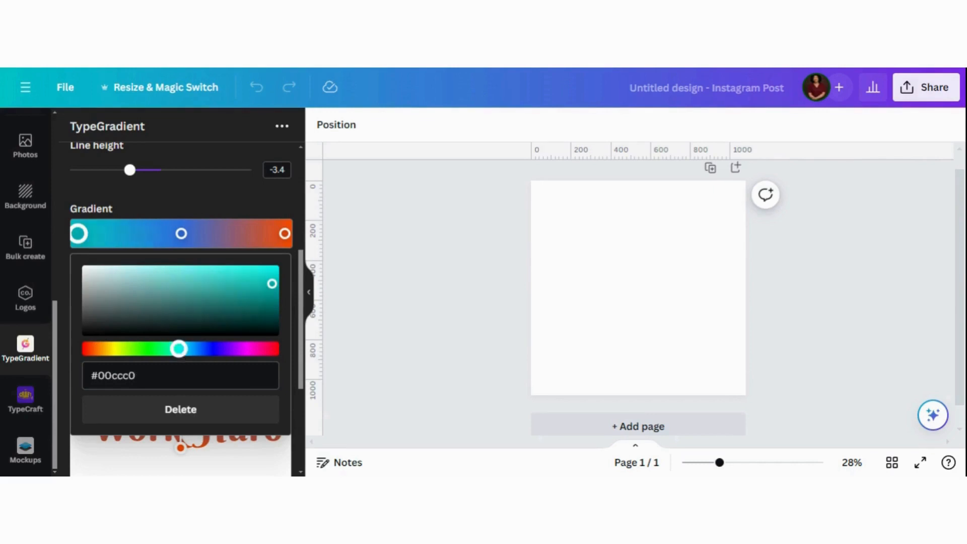
drag(179, 349, 122, 348)
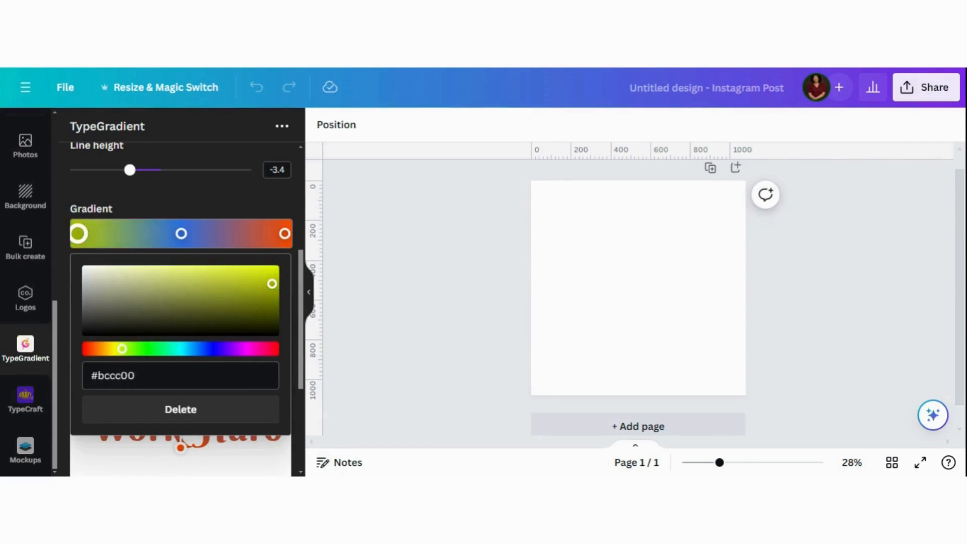
click(181, 234)
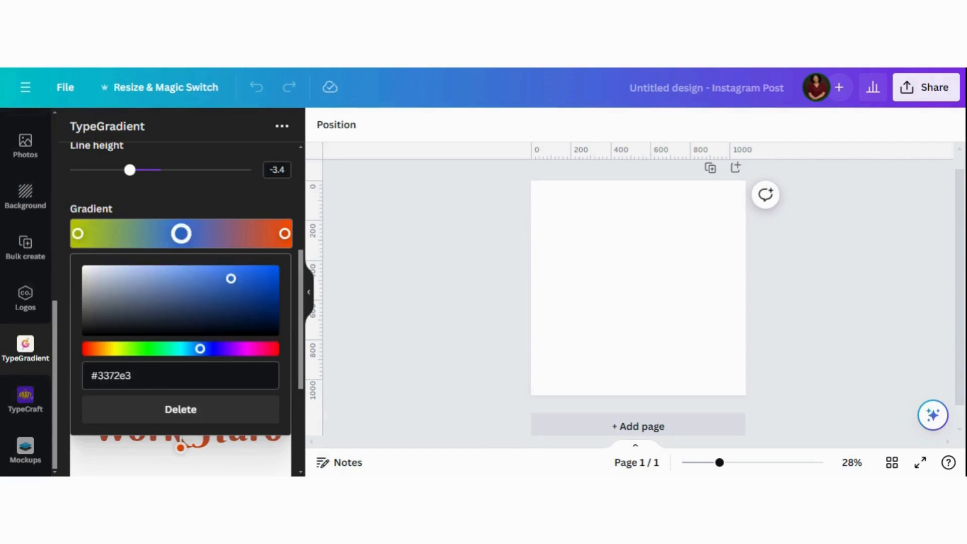
drag(199, 348, 175, 348)
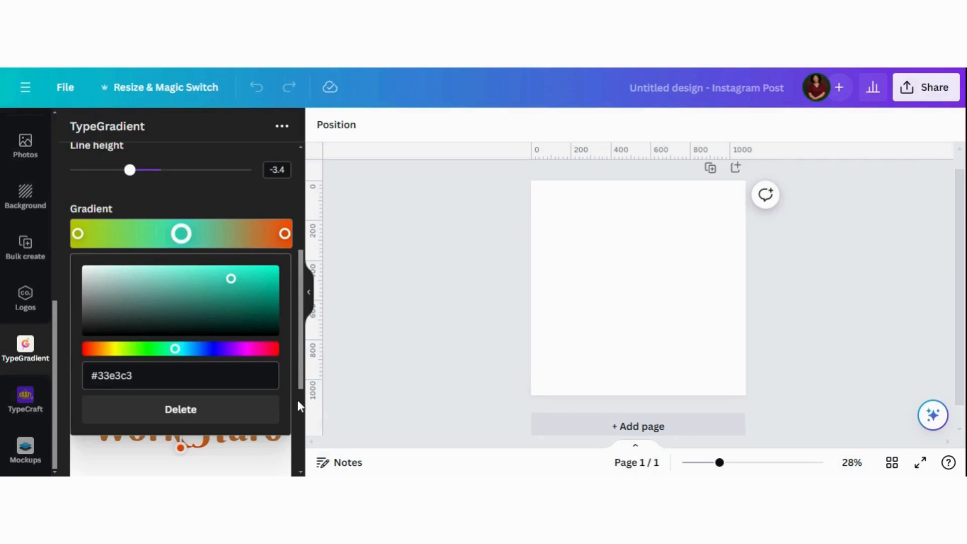
- Tilt the gradient direction in the preview so its orange end point sits diagonally down toward the word "Hard"
scroll(298, 406, down, 4)
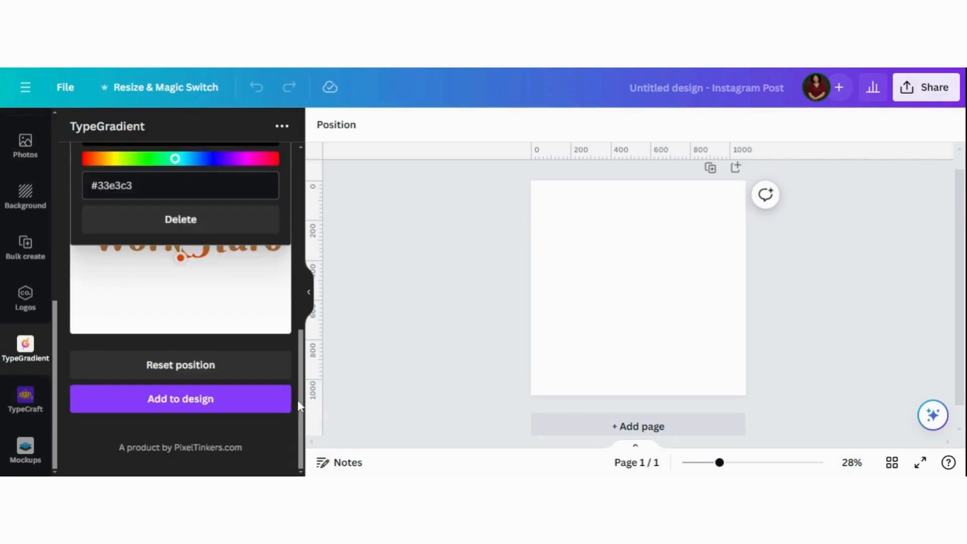
click(263, 311)
drag(181, 257, 230, 251)
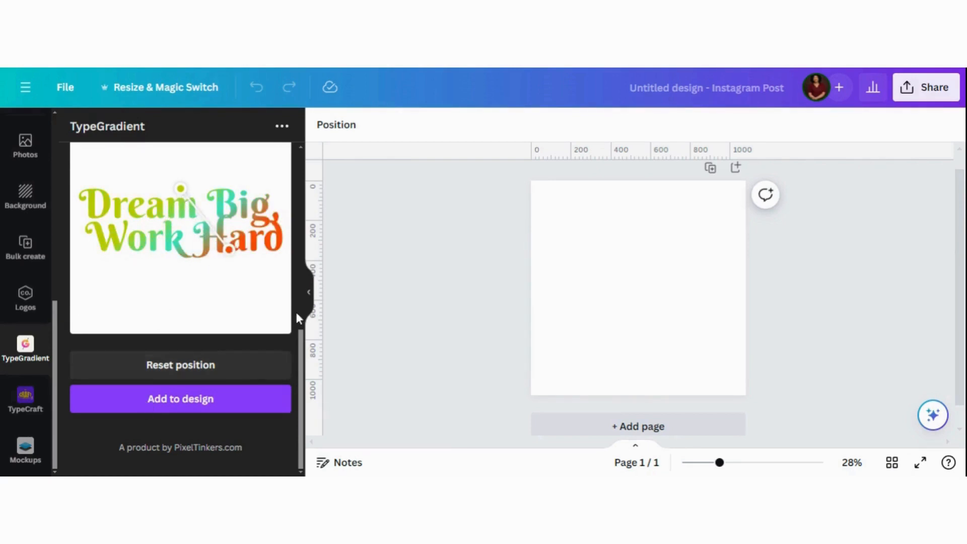
- Add the gradient text to the design, enlarge it to nearly the page width and centre it in the page's upper half
click(195, 407)
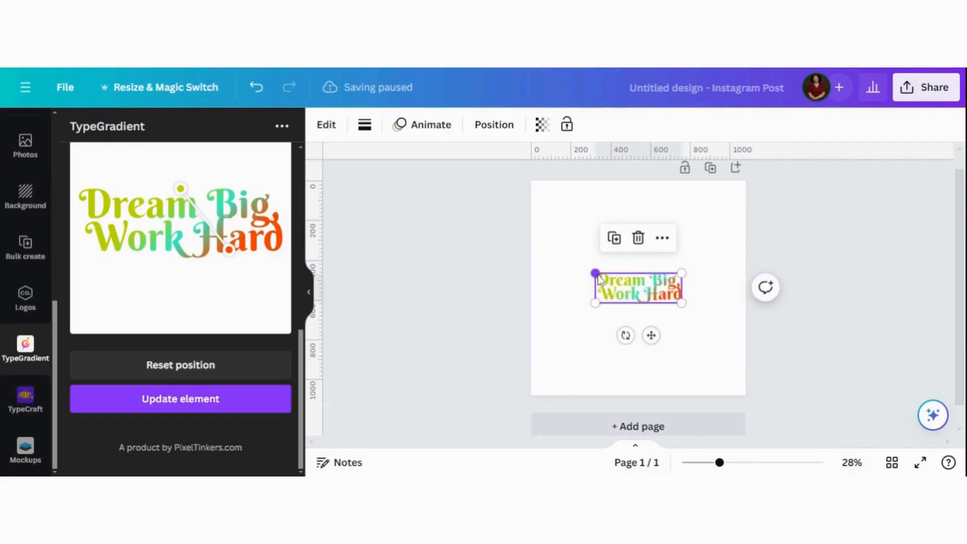
drag(563, 247, 547, 234)
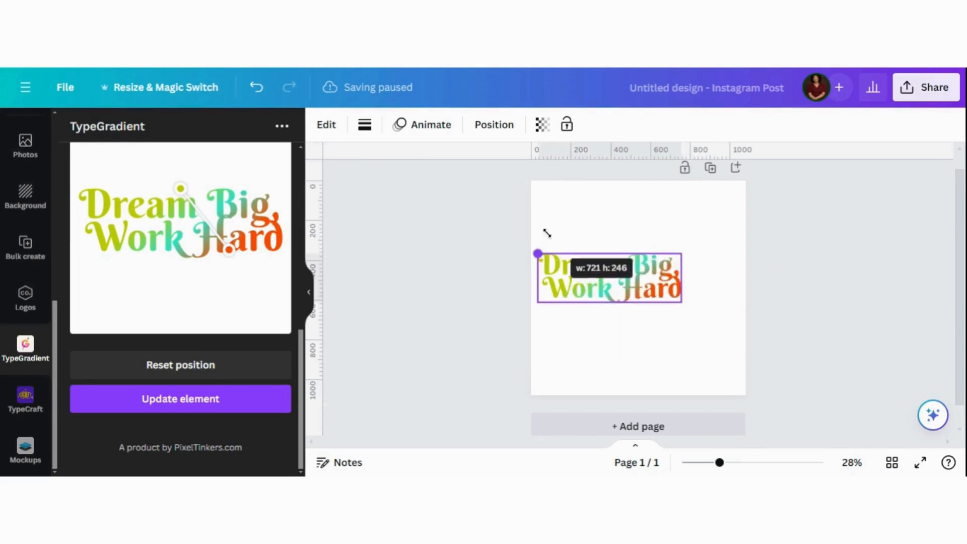
drag(682, 303, 684, 281)
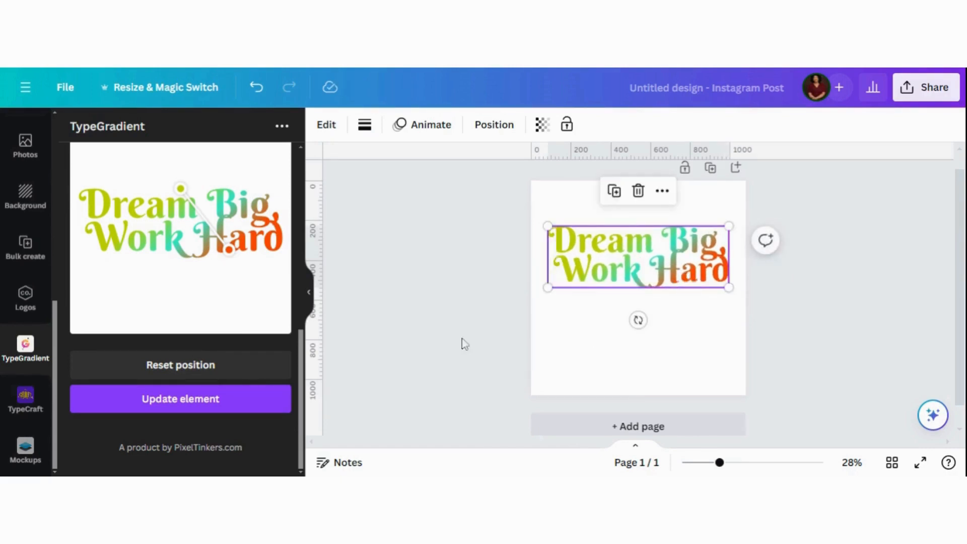
- Insert the recently used red "Stay Fearless" text combination and place it below the gradient text
scroll(53, 229, up, 6)
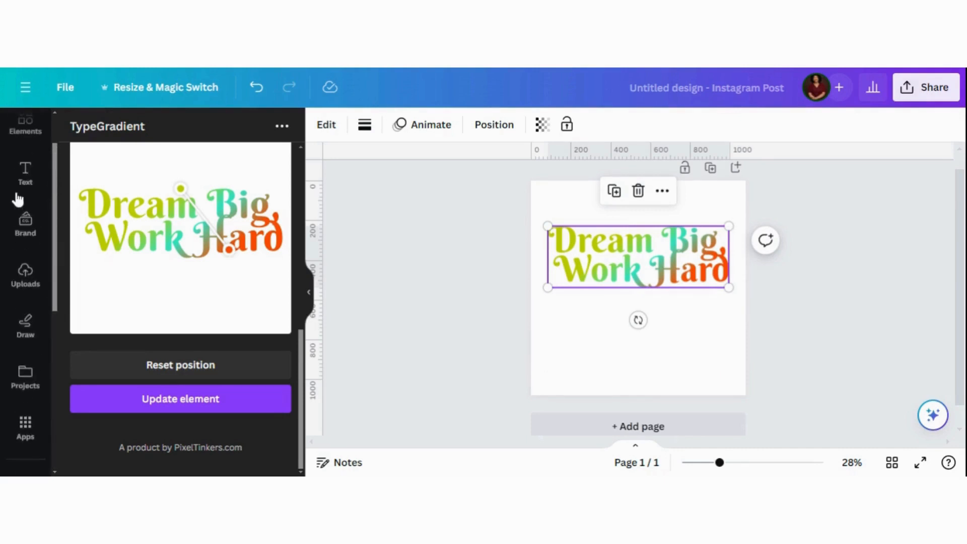
click(24, 183)
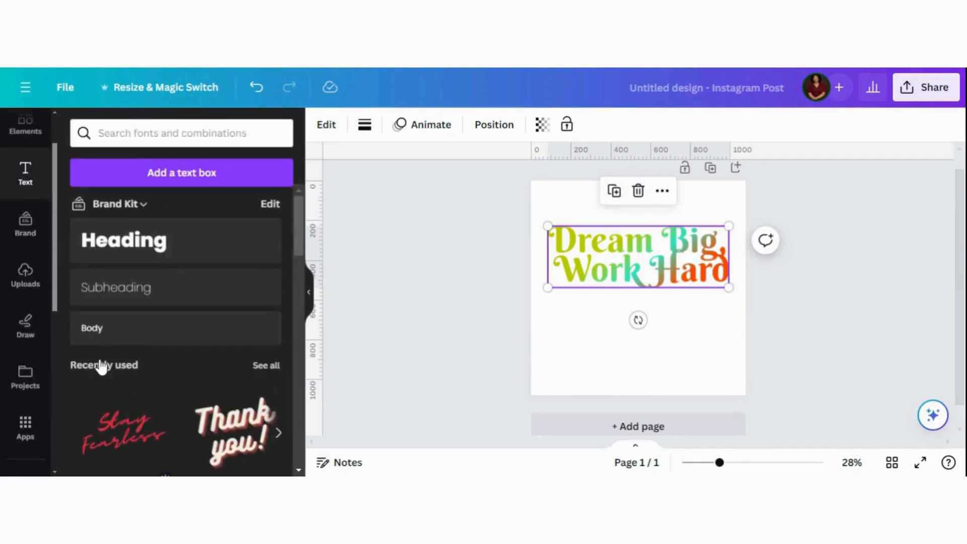
click(121, 442)
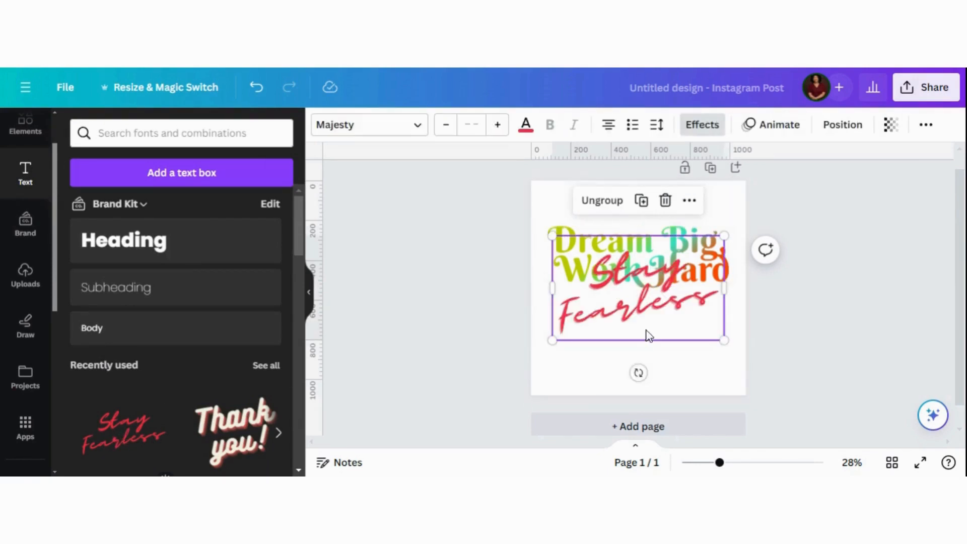
drag(632, 331, 635, 386)
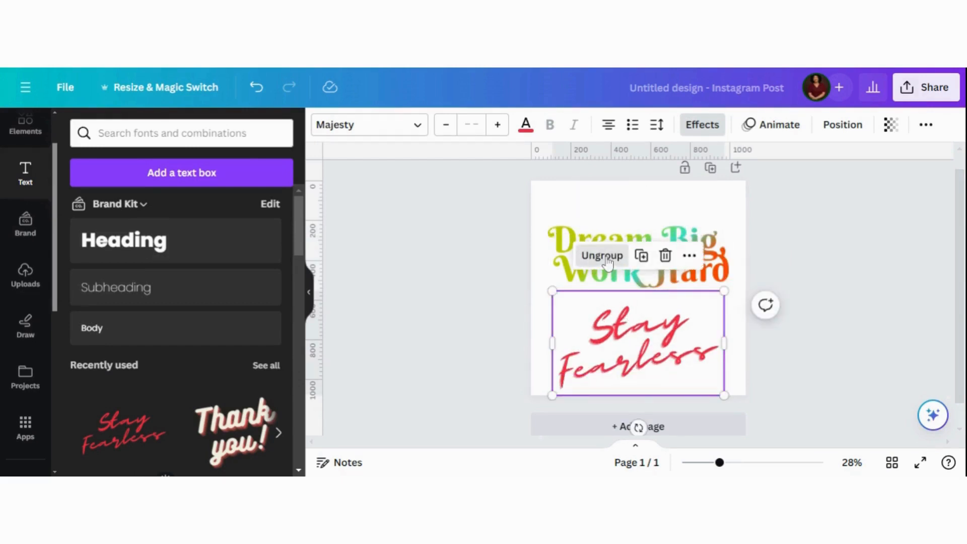
- Ungroup the "Stay Fearless" text and delete the word "Stay"
click(604, 256)
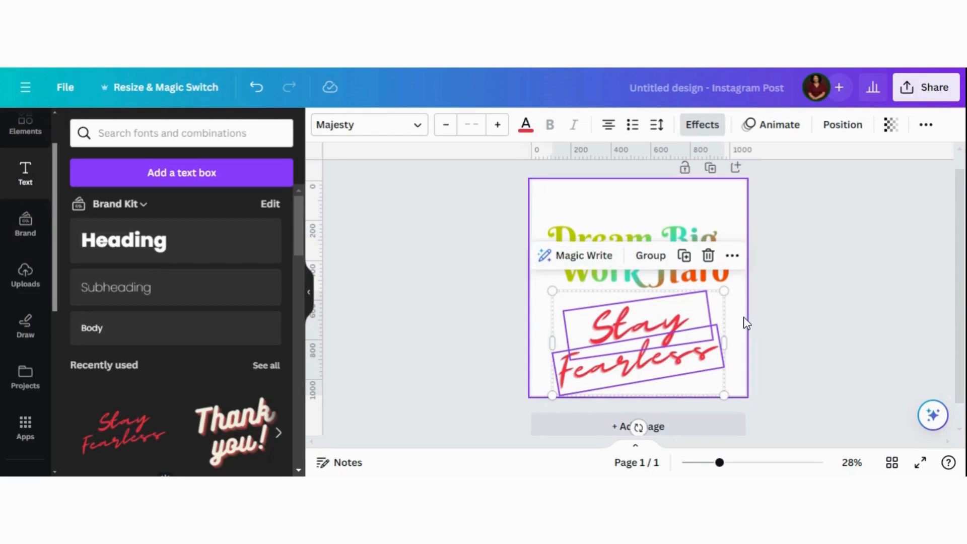
click(704, 324)
click(677, 324)
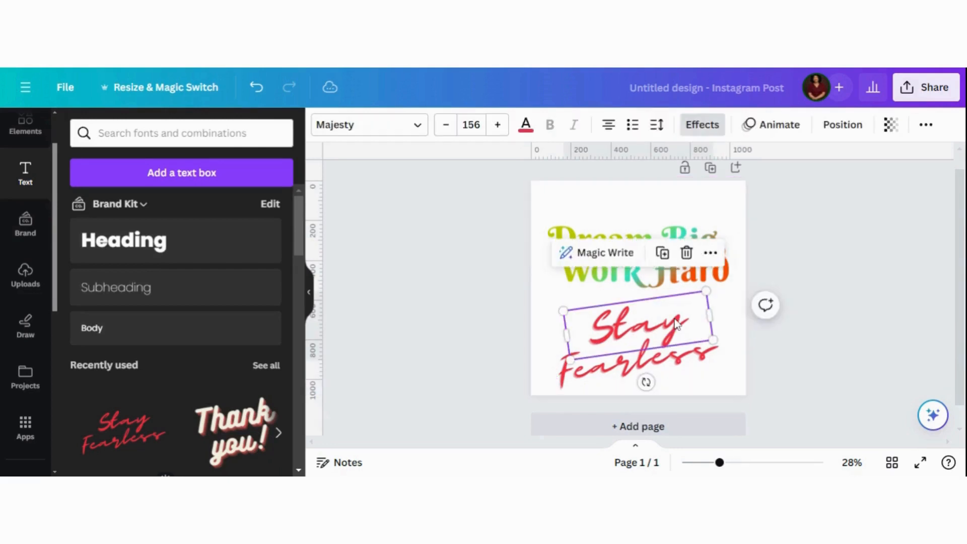
key(Delete)
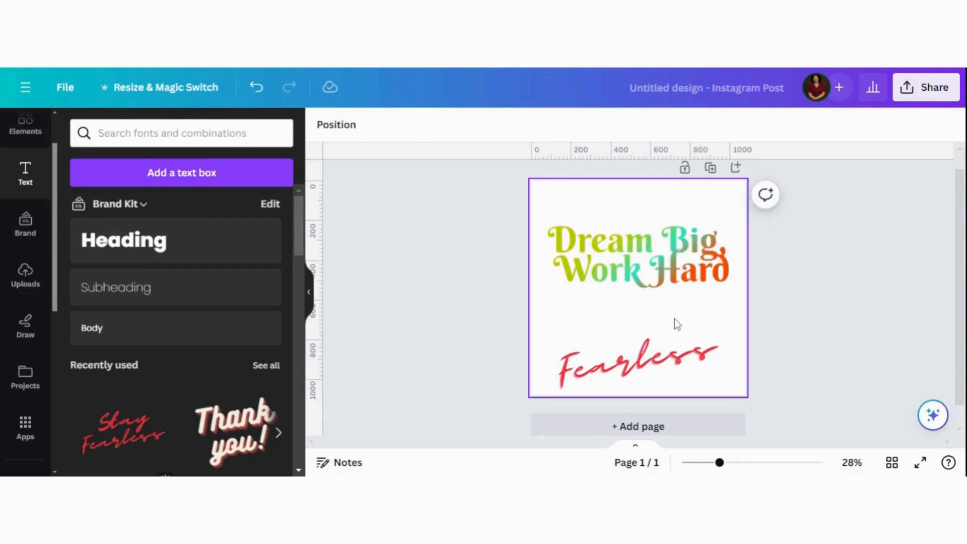
- Move "Fearless" up beneath the gradient text and replace its wording with "Blessing" and "2024" on two lines
click(645, 360)
drag(645, 360, 645, 327)
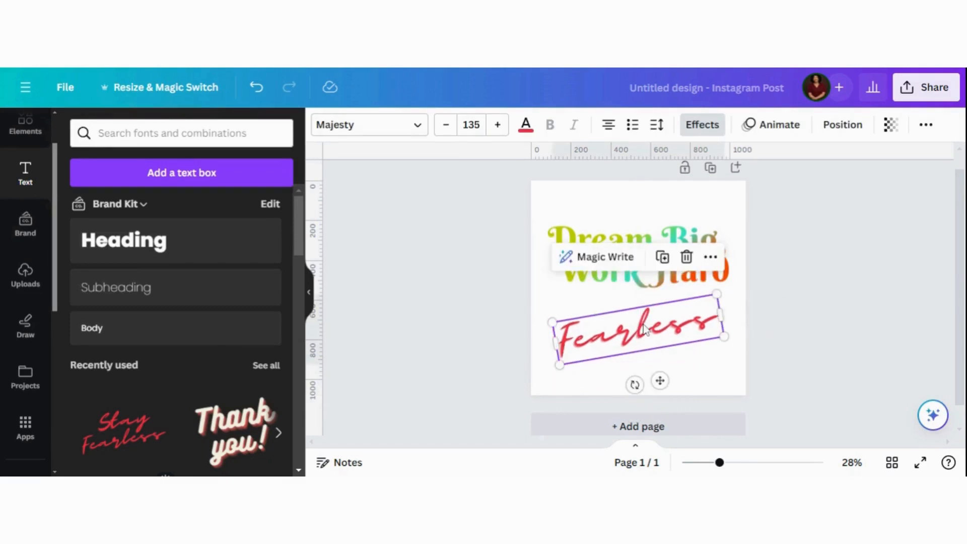
double_click(644, 328)
click(645, 329)
double_click(644, 329)
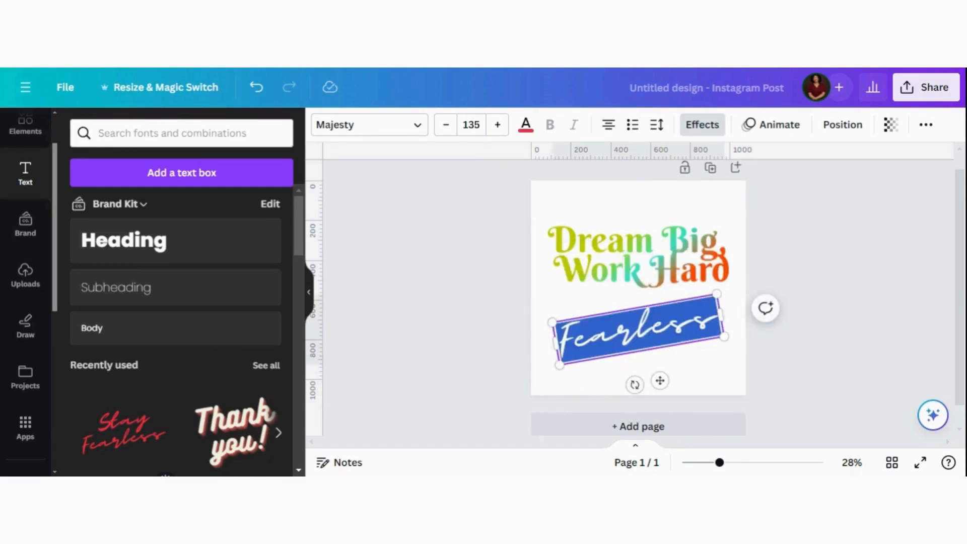
text(Blessing)
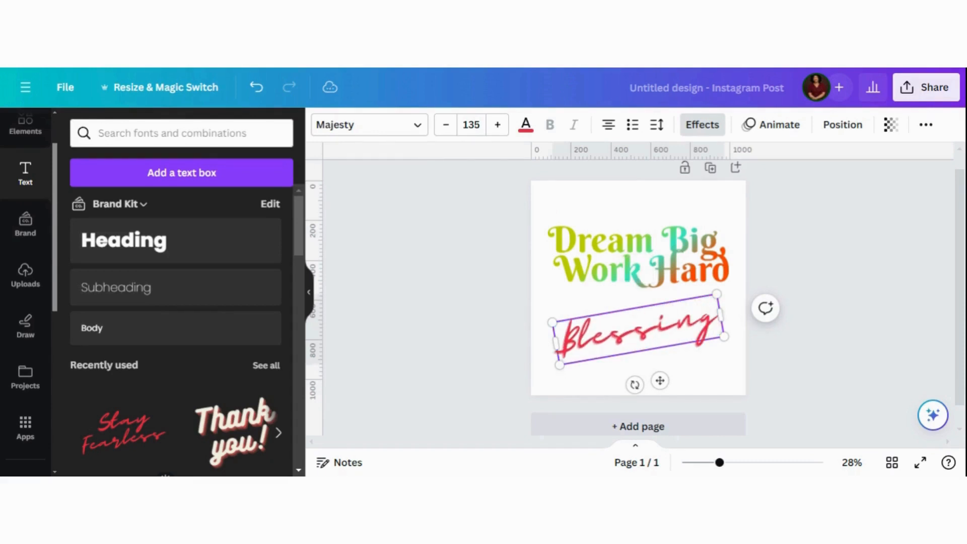
key(Return)
text(2024)
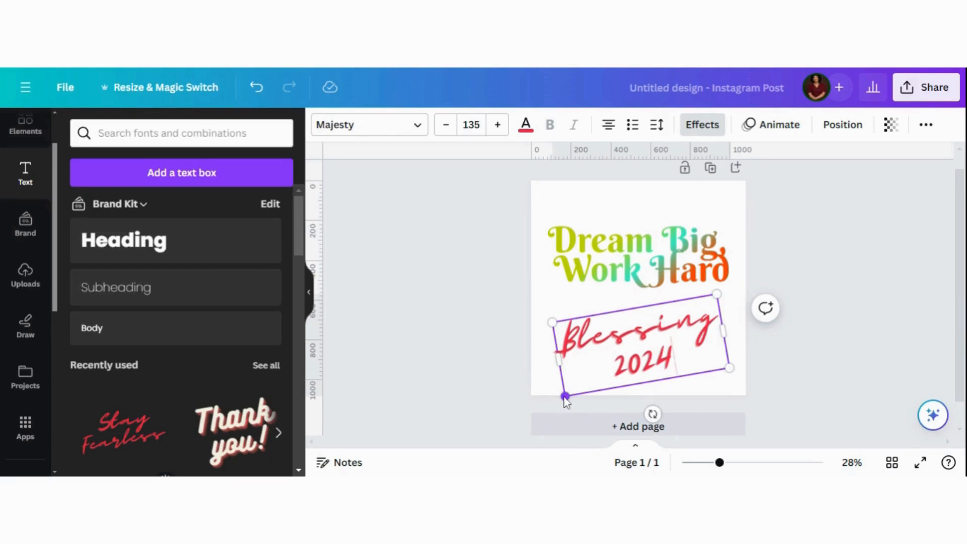
- Shrink the "Blessing 2024" text to a font size of about 56.9 and centre it under the gradient text
drag(605, 339, 641, 317)
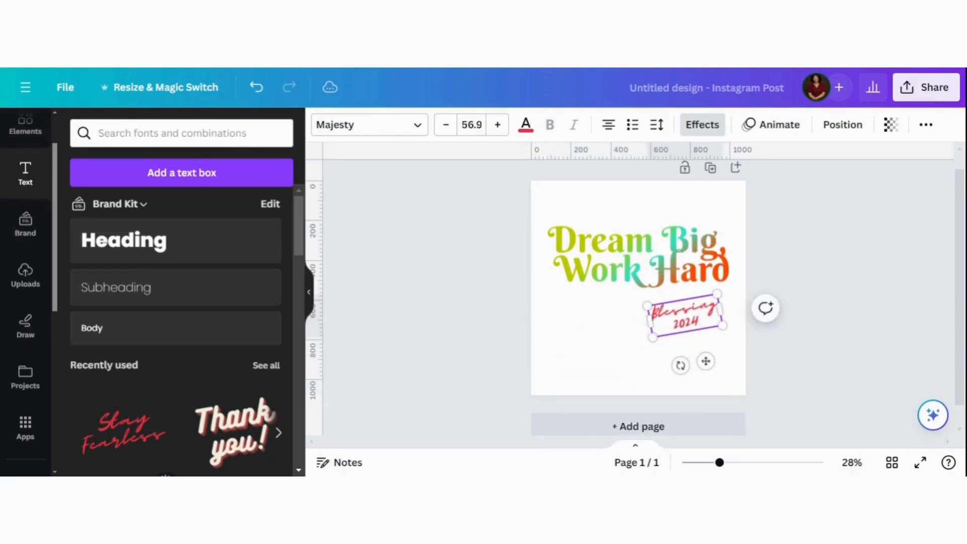
drag(706, 361, 661, 357)
- Fill the page background with black from the default solid colours
click(690, 360)
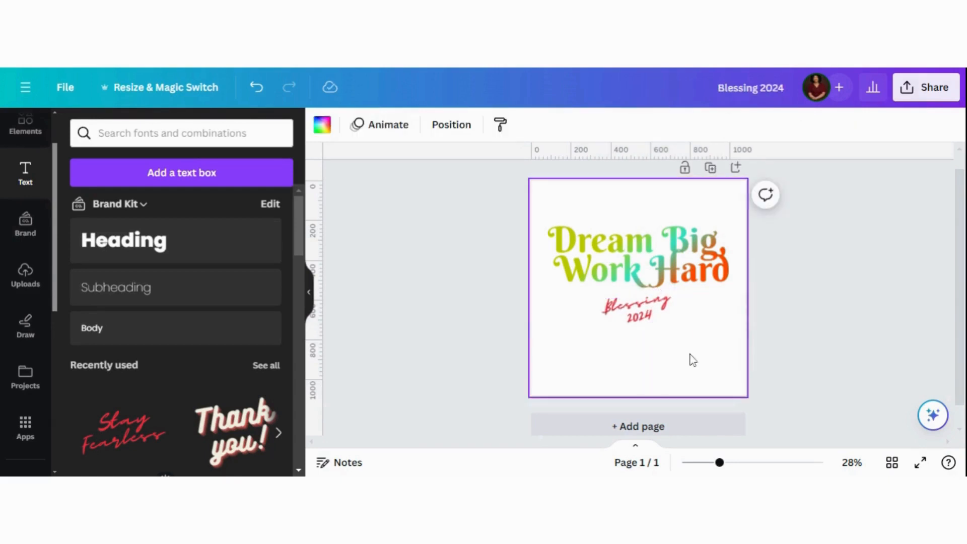
click(325, 132)
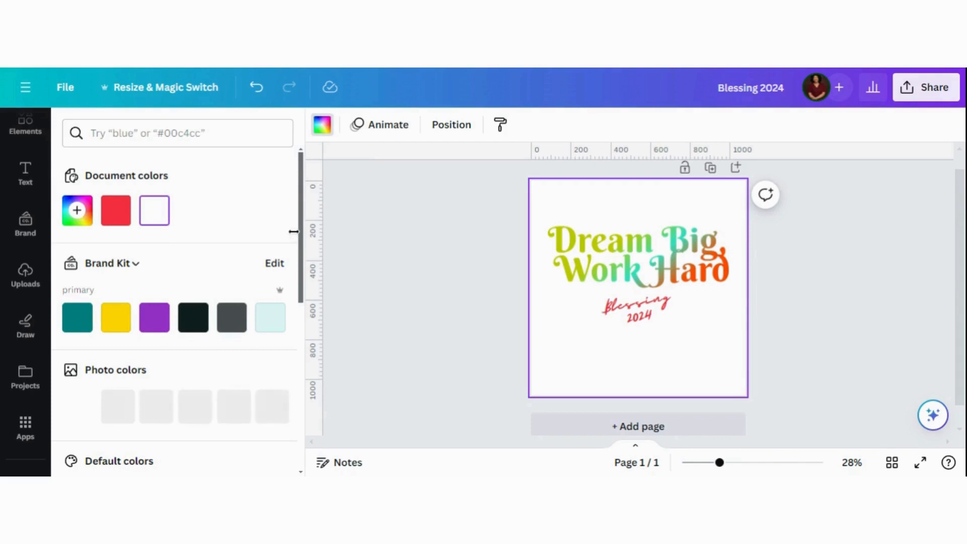
scroll(302, 274, down, 3)
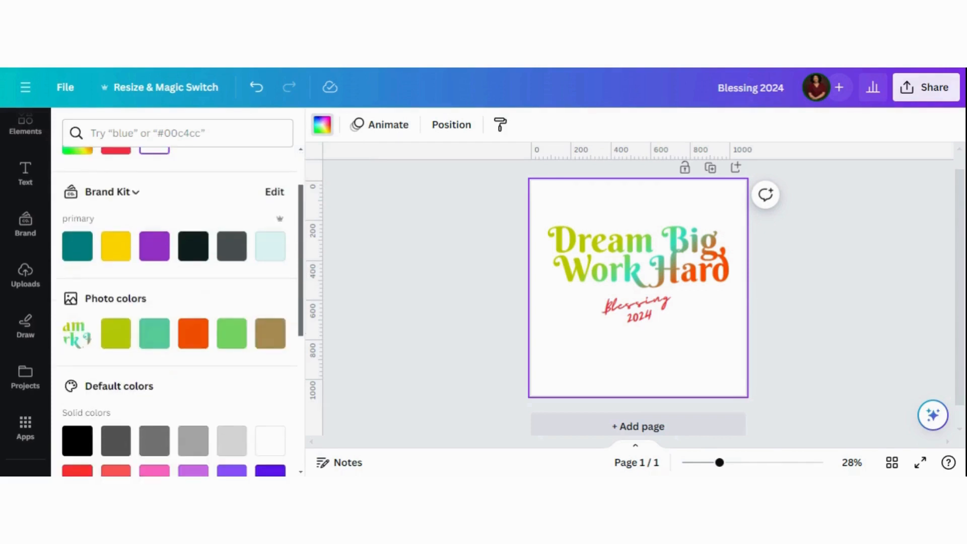
click(77, 441)
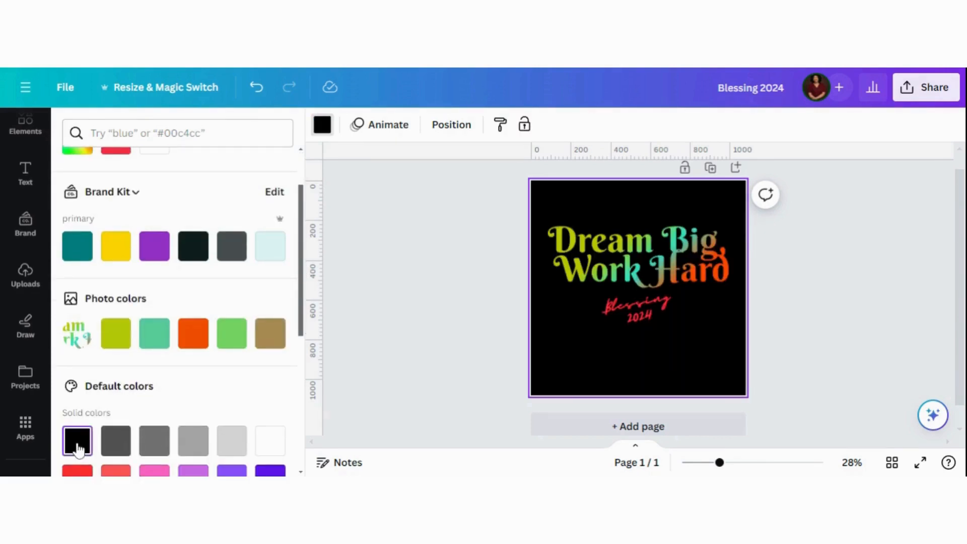
- Change the colour of the "Blessing 2024" text to white
click(632, 321)
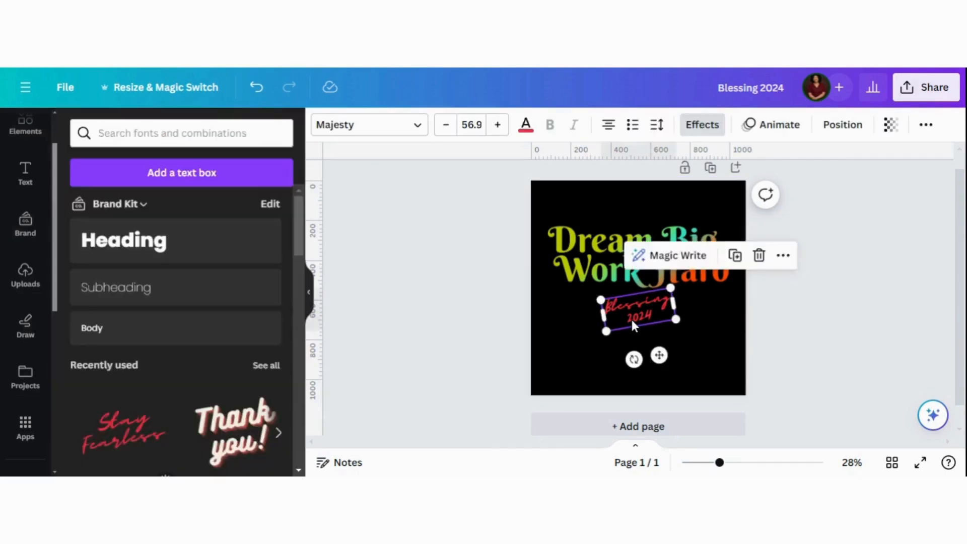
click(527, 131)
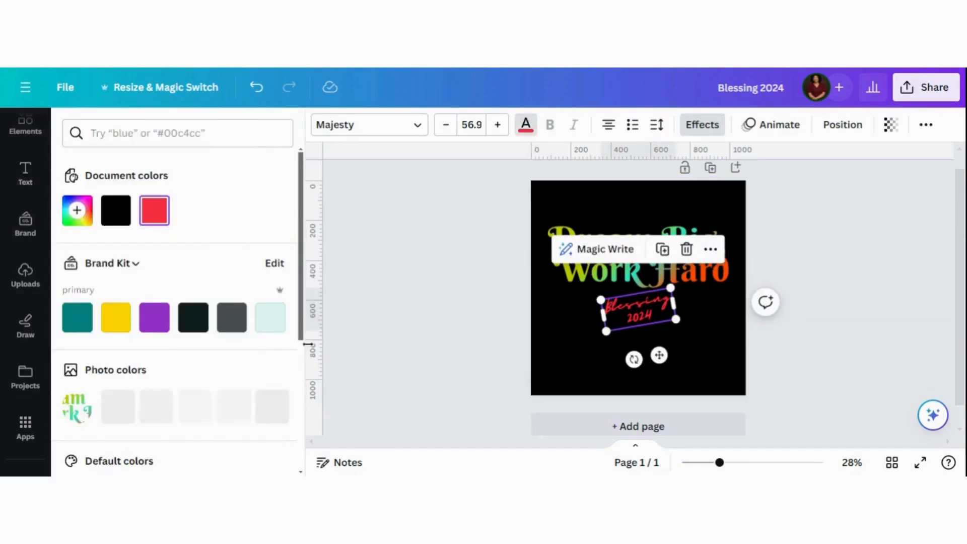
scroll(305, 362, down, 2)
scroll(297, 392, down, 1)
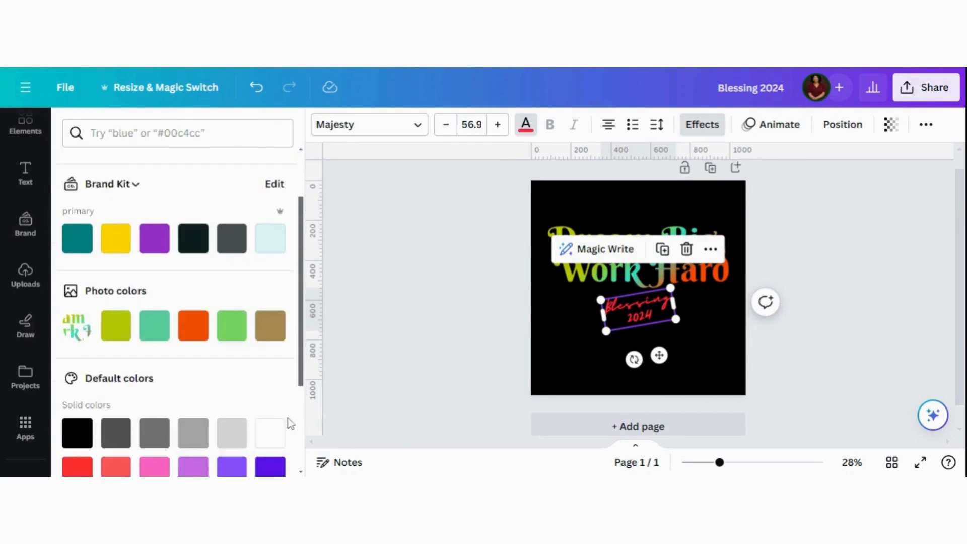
click(277, 435)
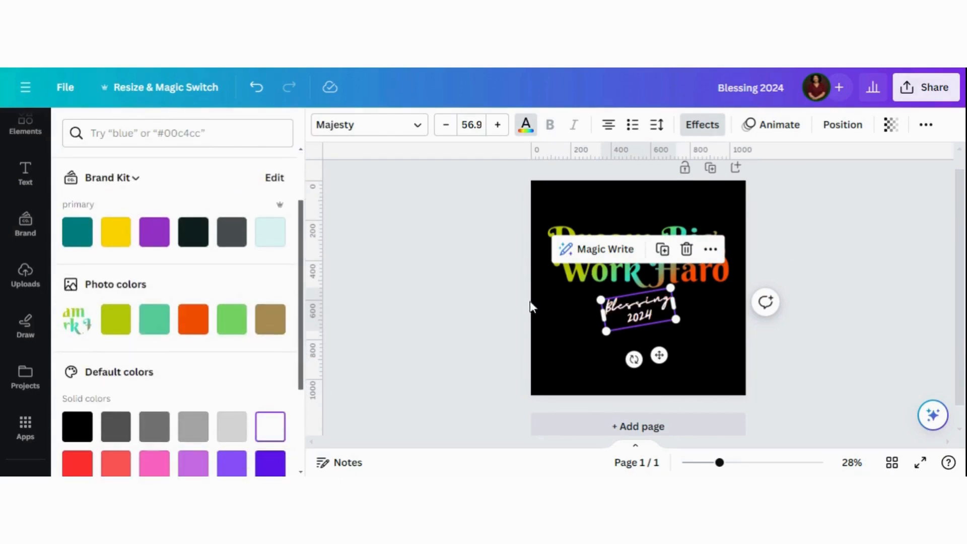
click(472, 355)
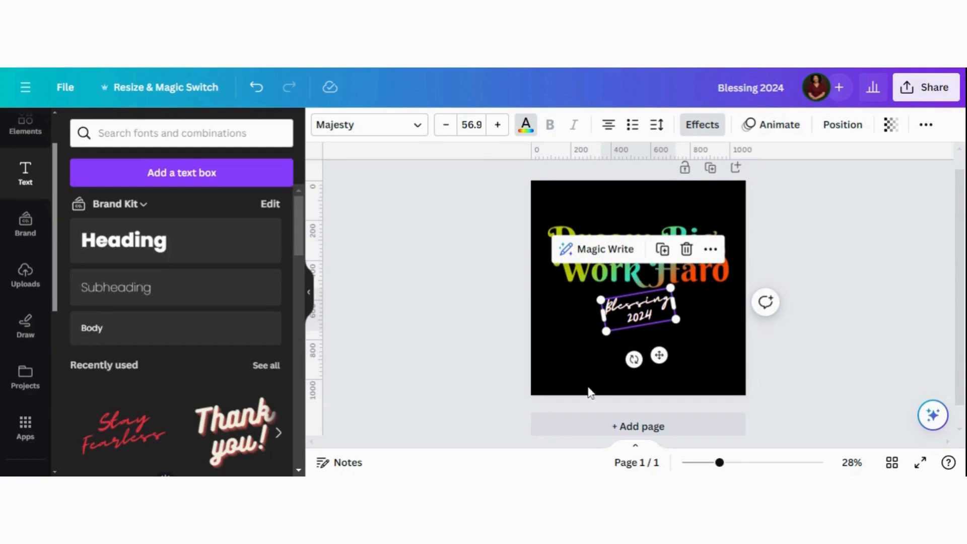
- Add a second page after the "Dream Big, Work Hard" page and open the TypeCraft app
click(637, 426)
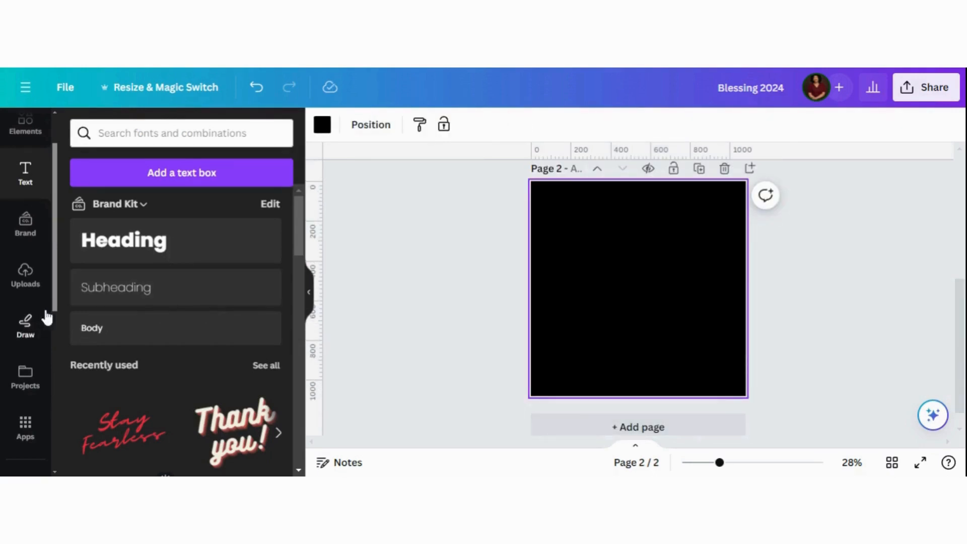
scroll(53, 329, down, 5)
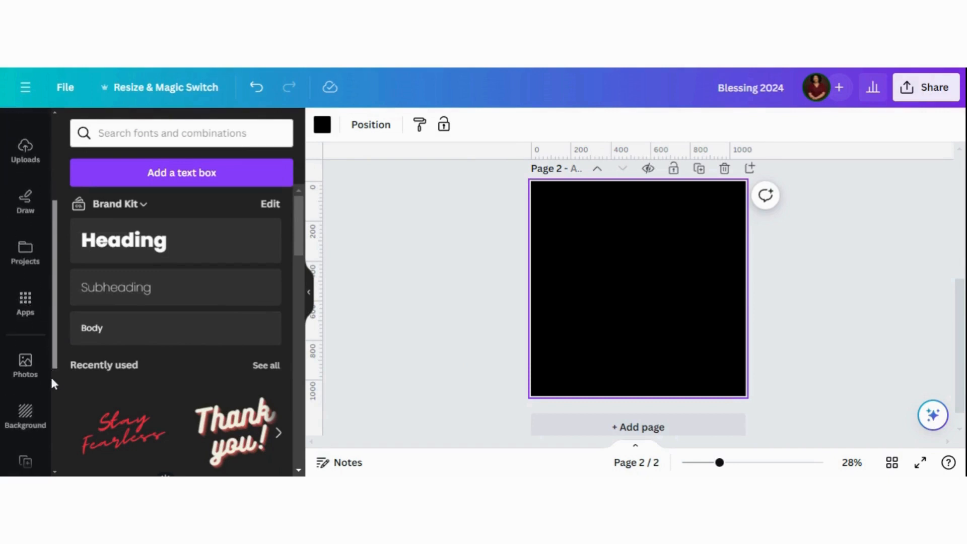
scroll(45, 443, down, 2)
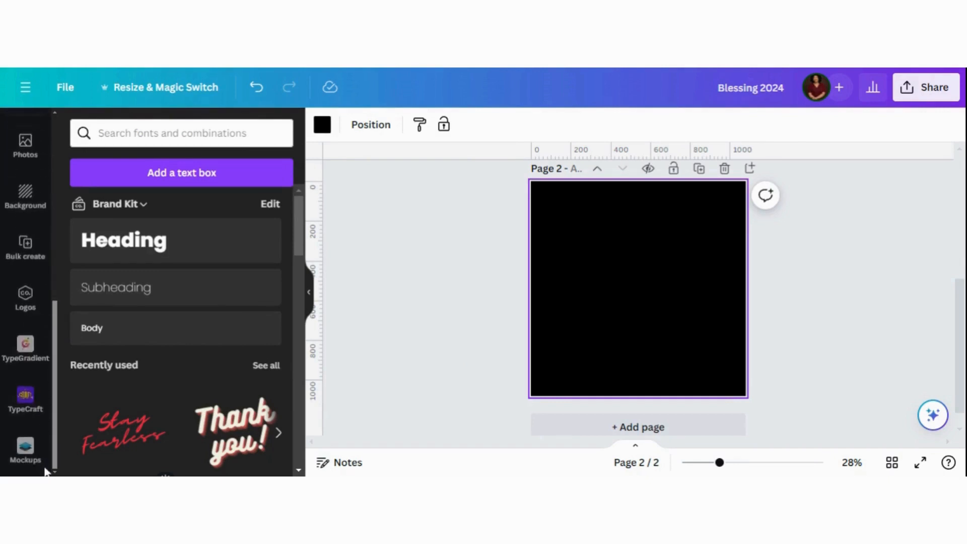
click(25, 398)
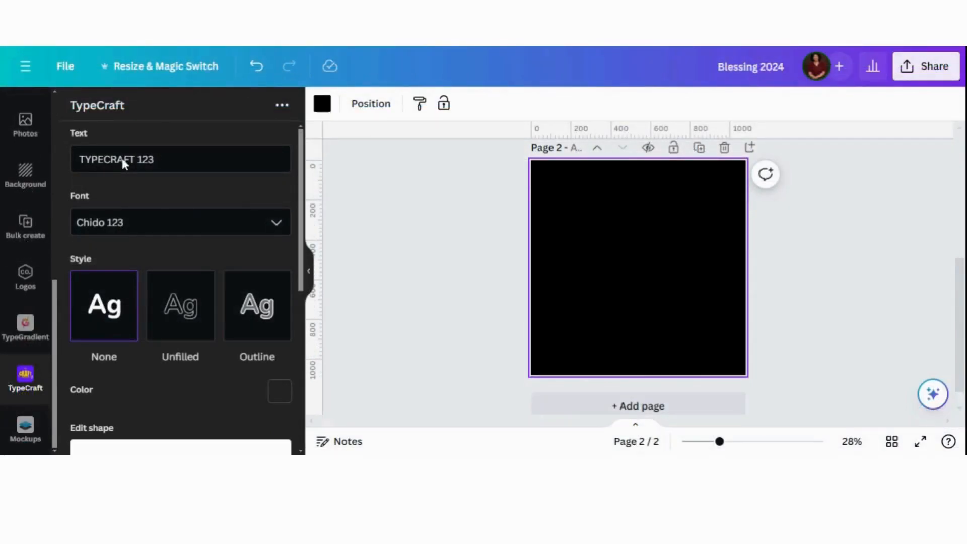
- Set the TypeCraft text to "Rise Above," and its font to Etechno Twist 123
click(121, 158)
text(Rise Above, Shine Bright)
drag(133, 159, 195, 160)
key(BackSpace)
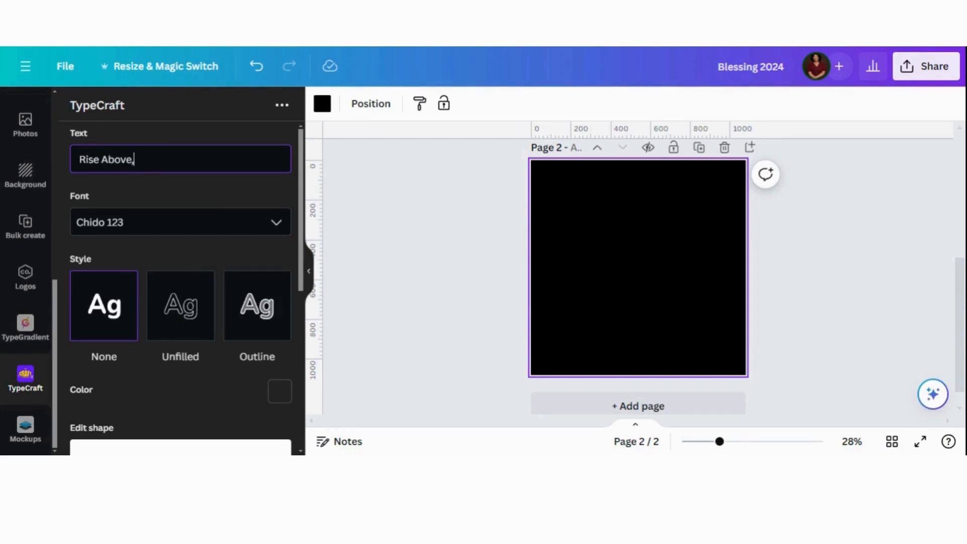
click(276, 222)
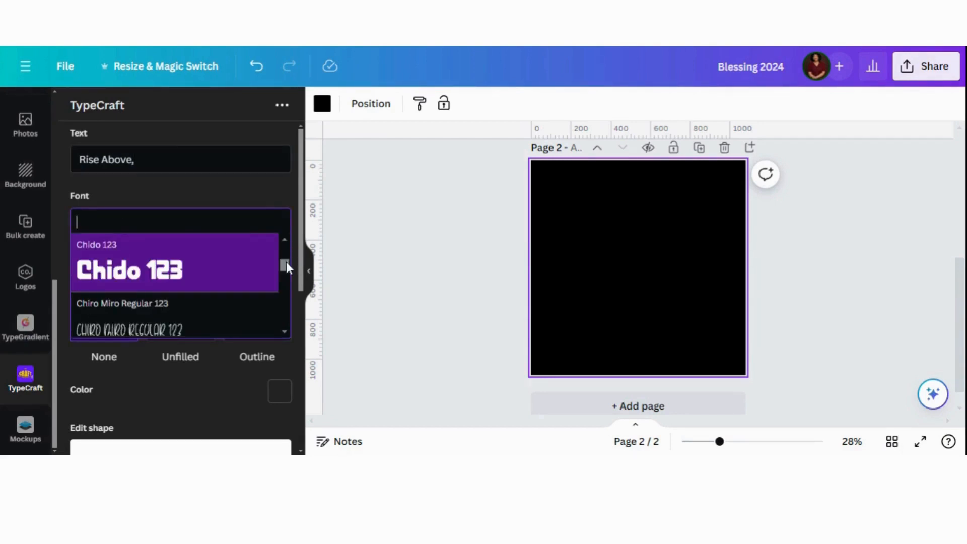
drag(286, 263, 286, 271)
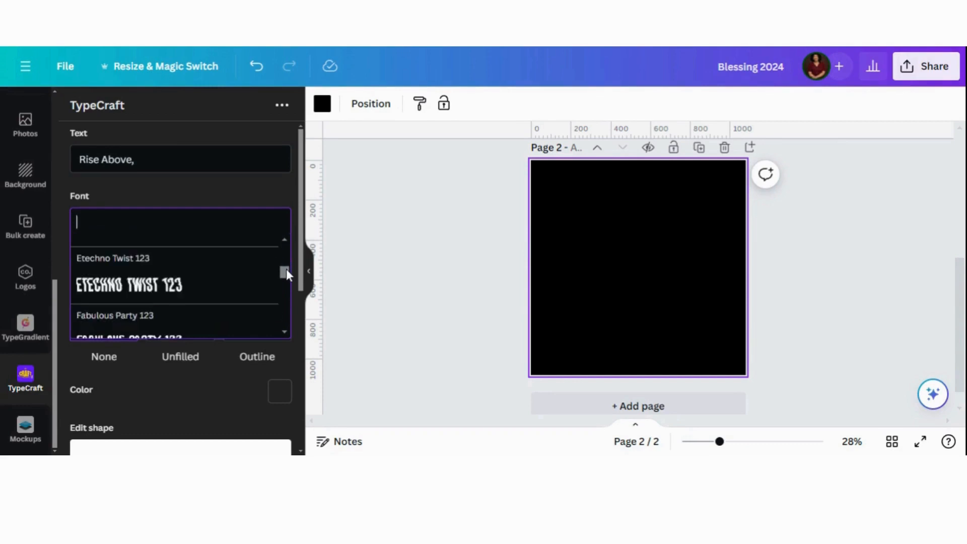
click(159, 292)
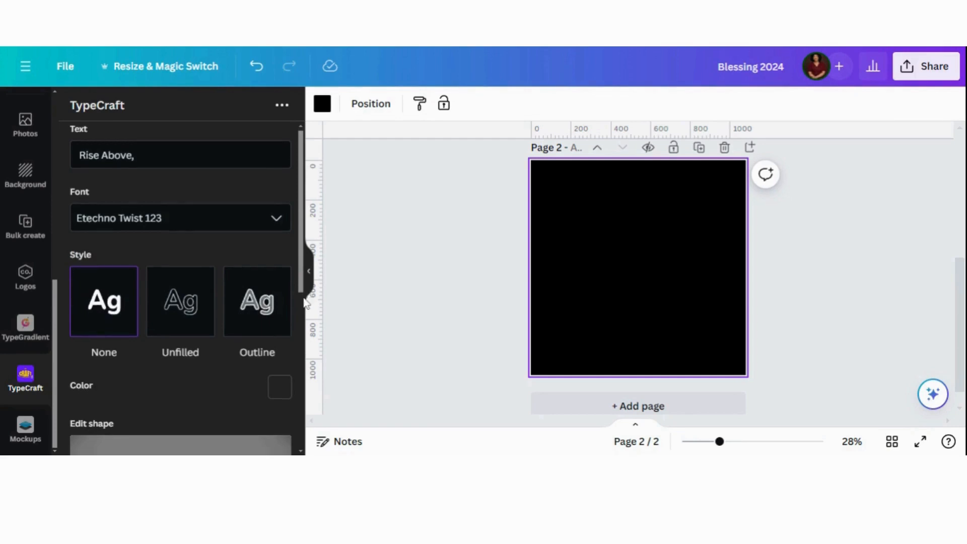
- Warp the "Rise Above," shape into taller letters with raised upper corners, a dipped top edge and an inward-pulled lower-right corner
scroll(305, 303, down, 2)
scroll(304, 357, down, 2)
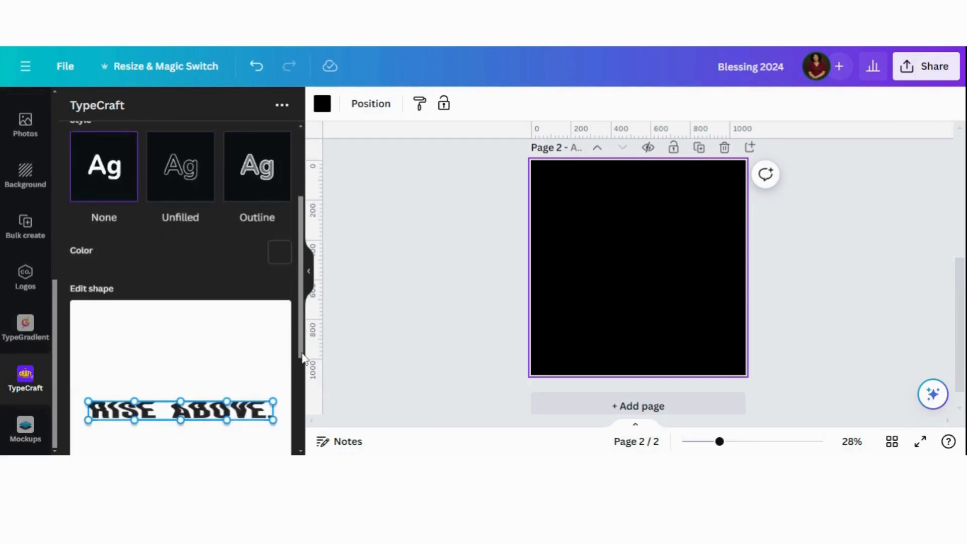
drag(303, 357, 300, 370)
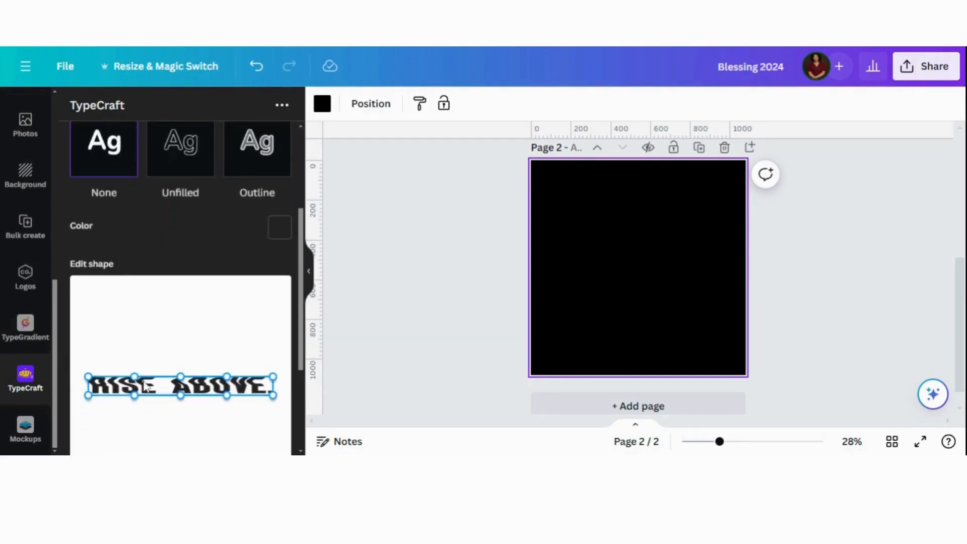
drag(89, 381, 94, 336)
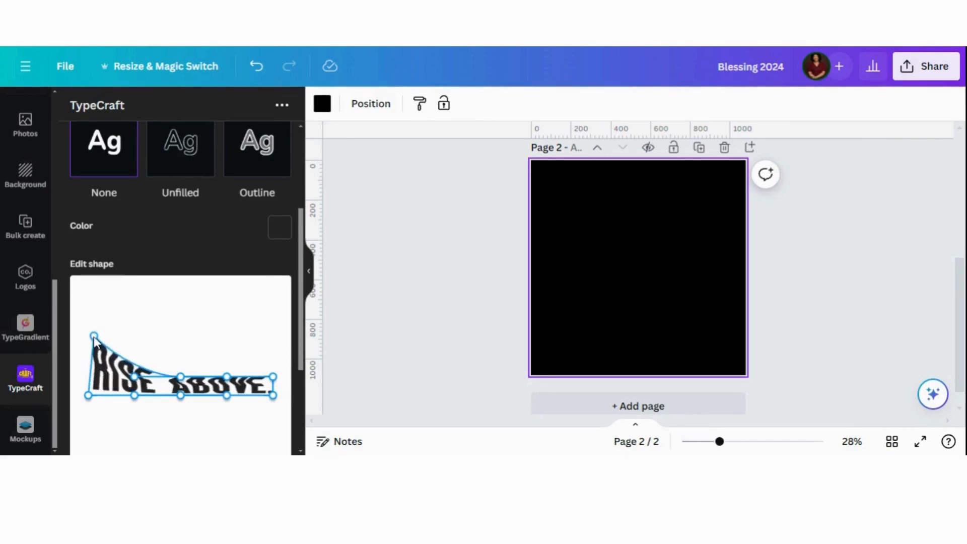
drag(180, 358, 179, 343)
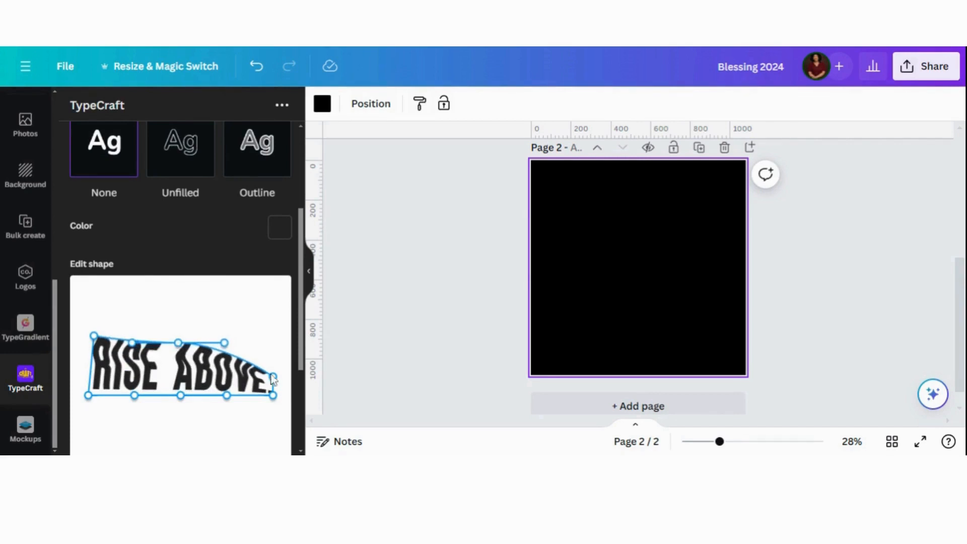
drag(272, 377, 271, 353)
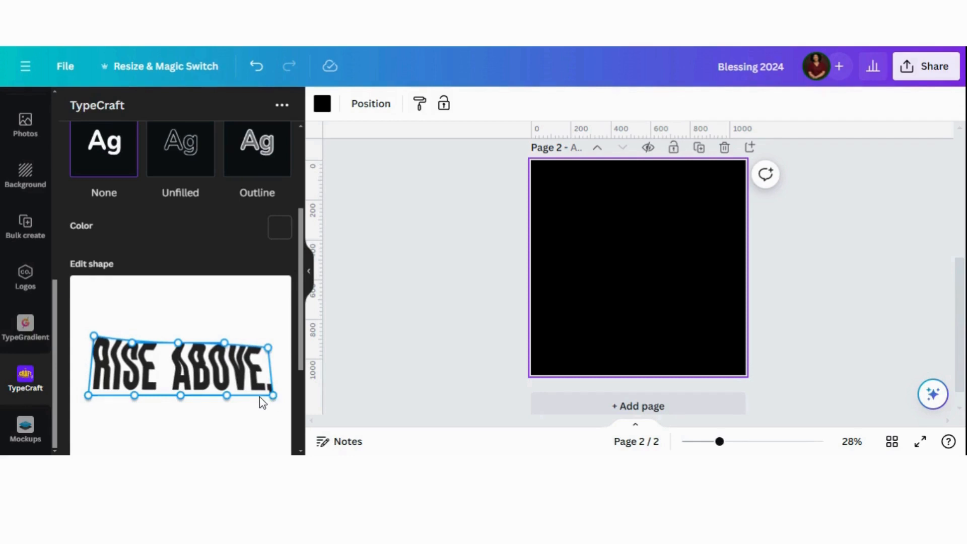
drag(259, 397, 244, 407)
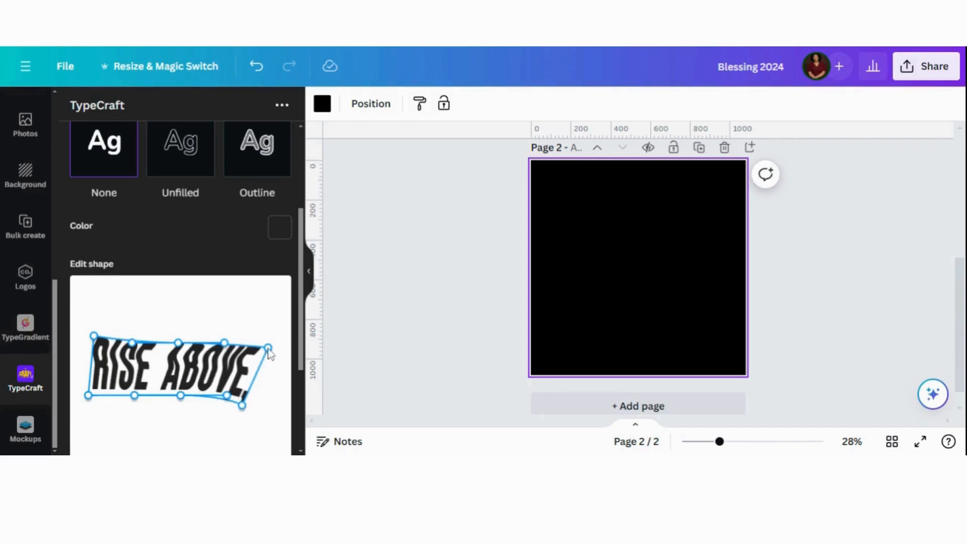
drag(268, 348, 258, 334)
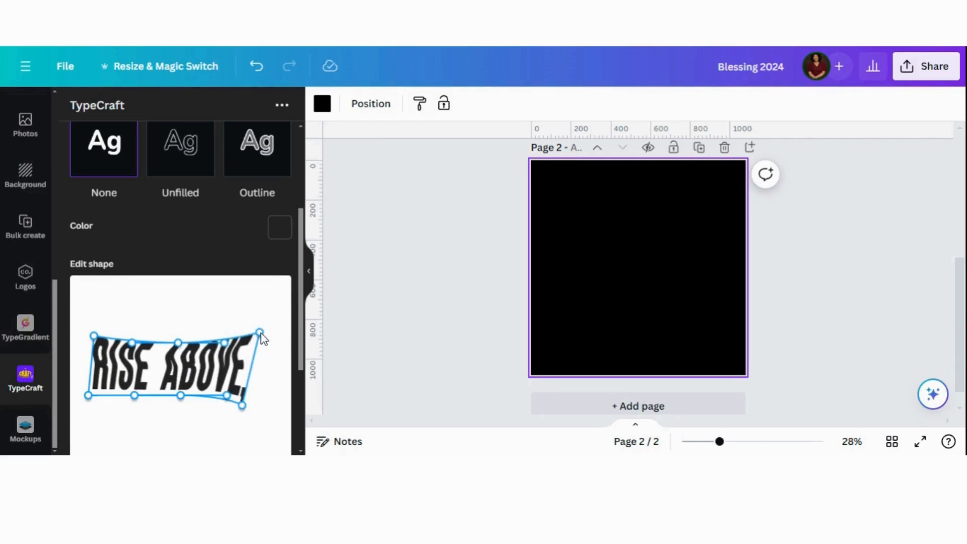
drag(93, 336, 91, 324)
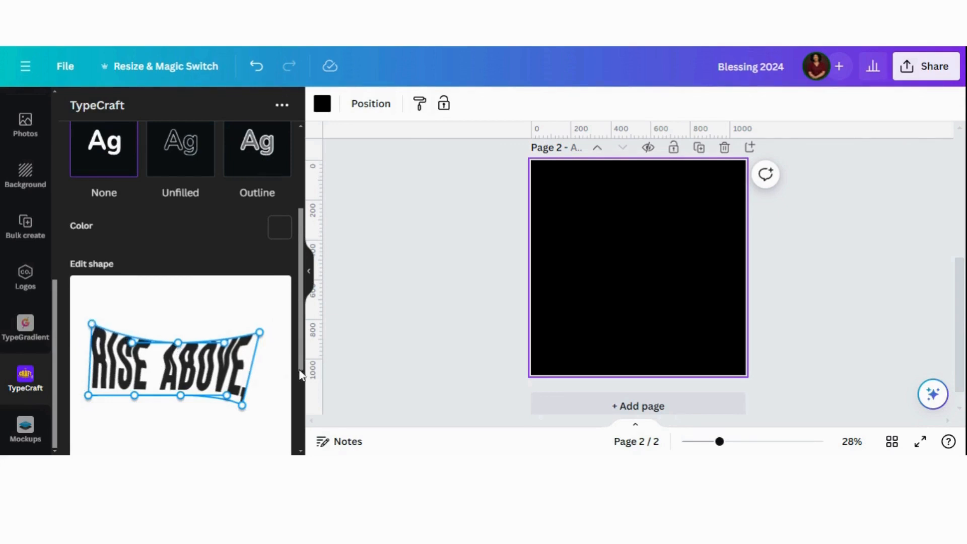
- Colour the warped "Rise Above," text red (#ff1f00) and add it to page 2
mouse_move(301, 367)
mouse_down()
mouse_move(299, 401)
mouse_move(298, 385)
mouse_up()
click(280, 192)
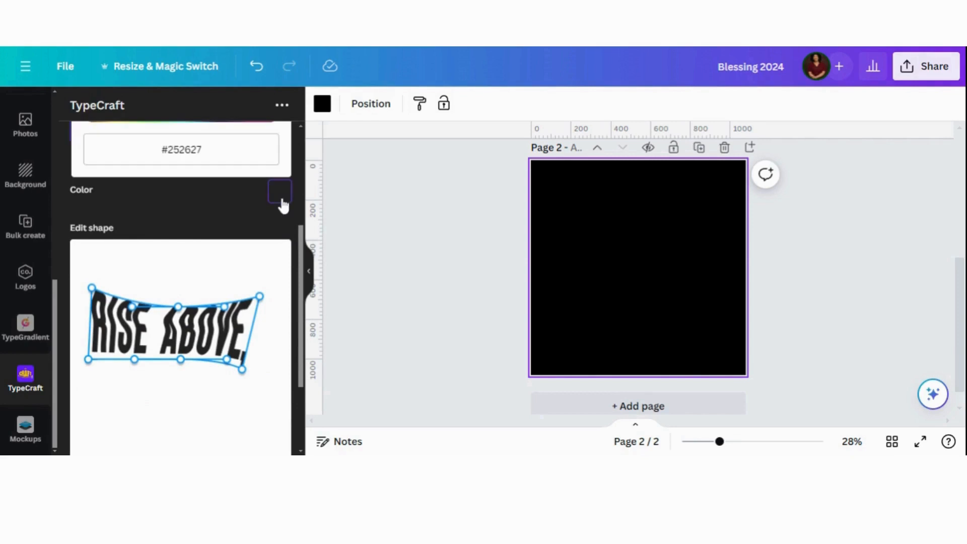
drag(301, 276, 300, 202)
click(97, 267)
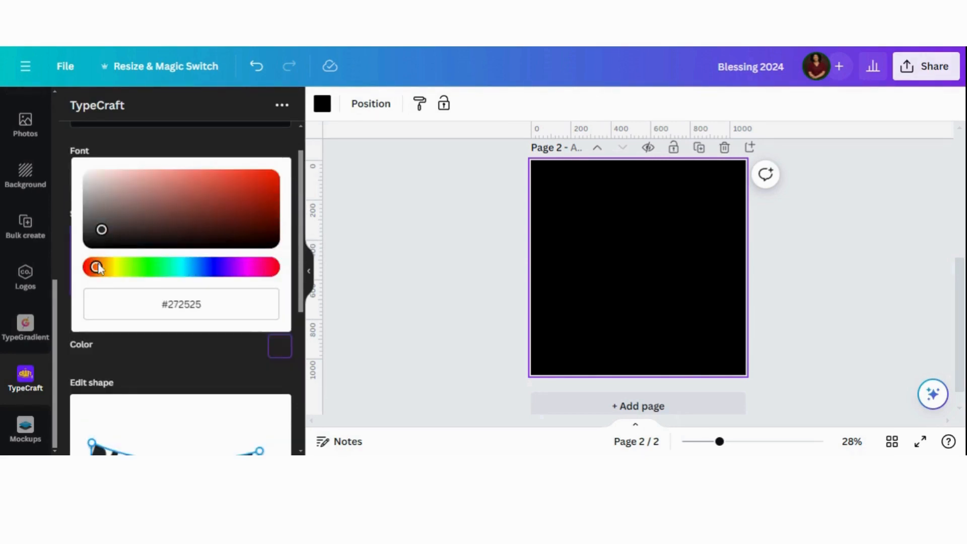
click(275, 180)
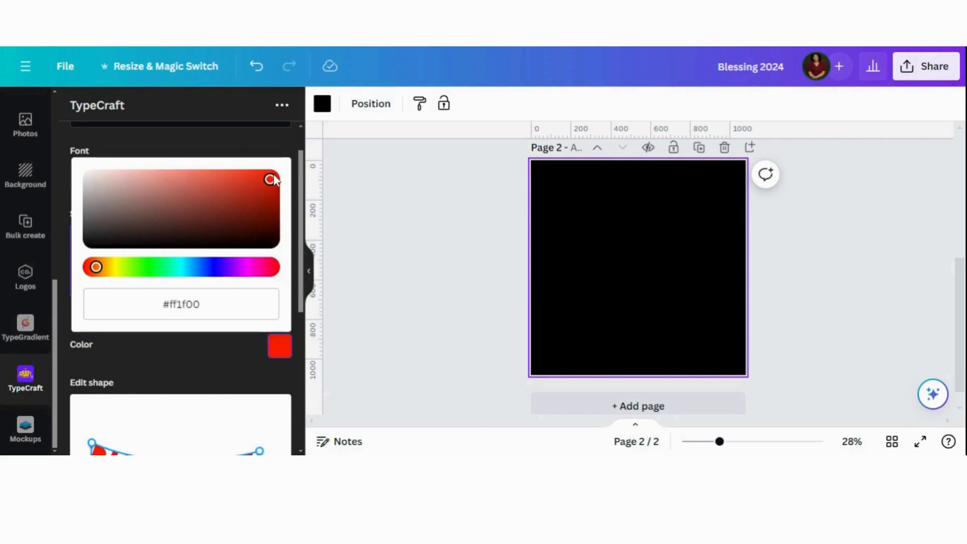
scroll(296, 328, down, 5)
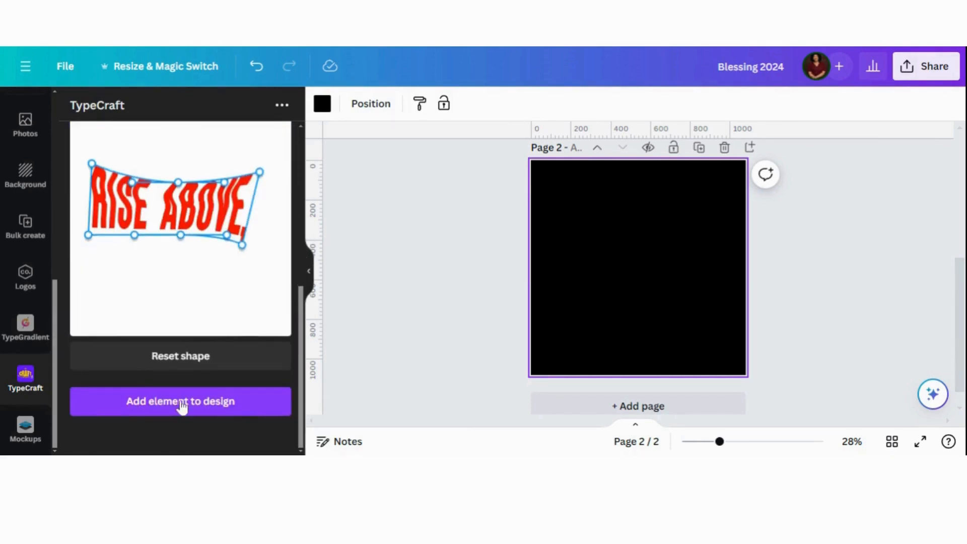
click(180, 401)
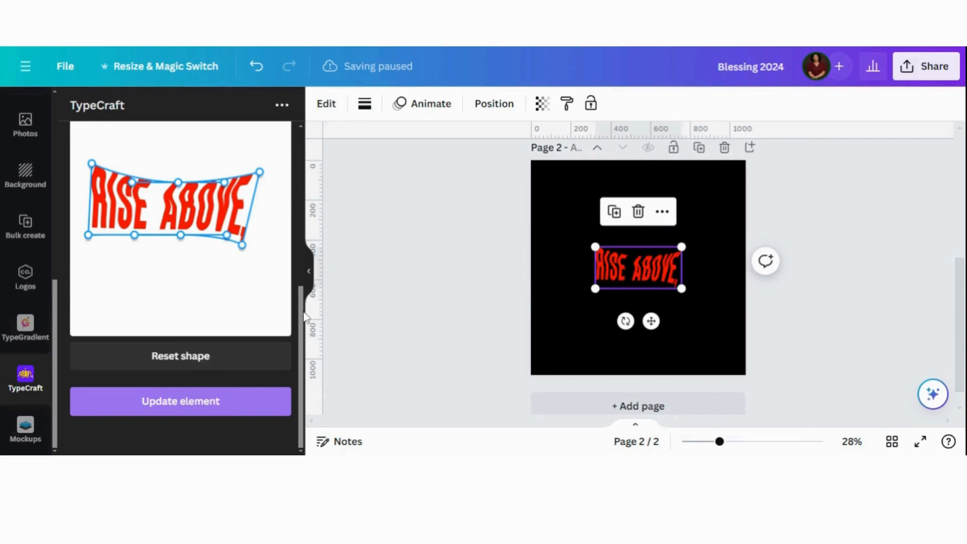
- Duplicate the red "Rise Above," element and place the copy directly beneath the original
scroll(304, 273, up, 3)
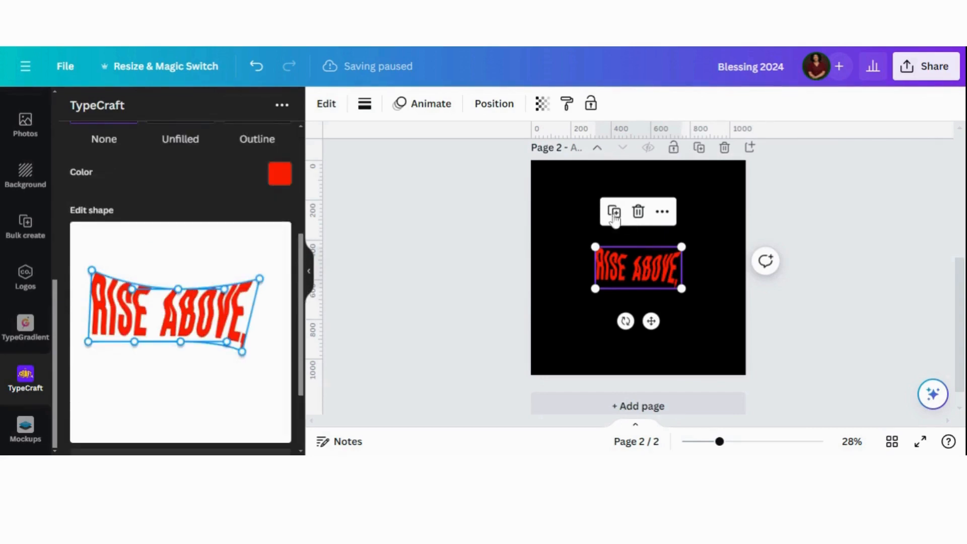
click(614, 213)
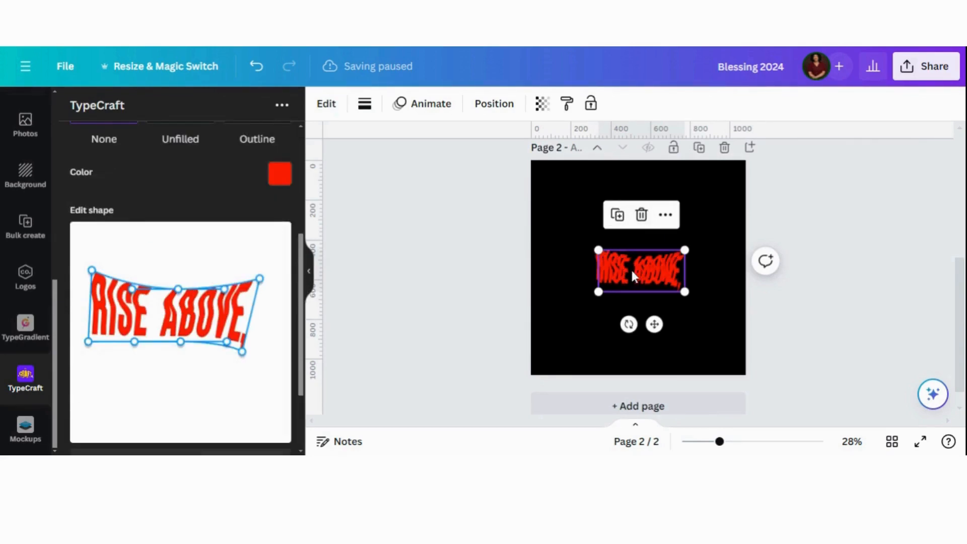
drag(631, 269, 625, 300)
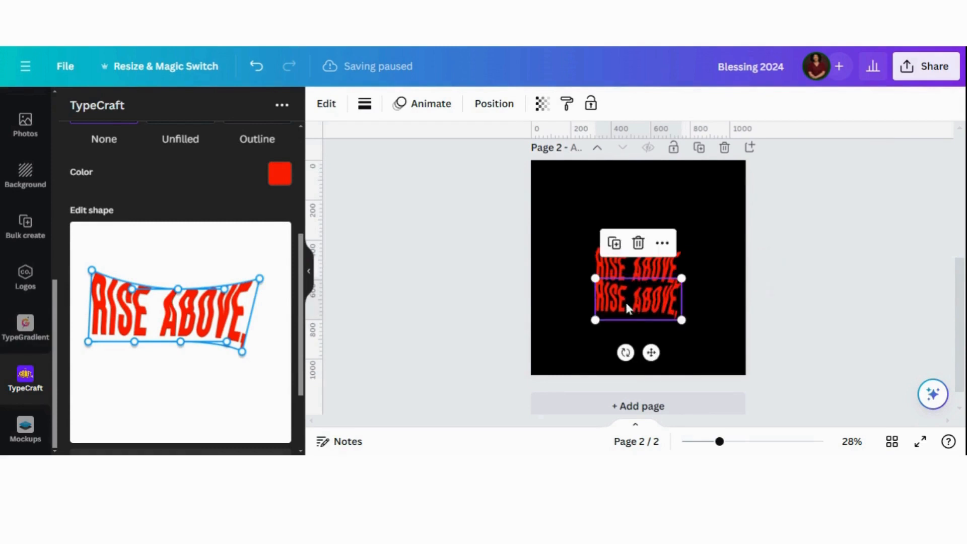
- Change the text of the lower "Rise Above," copy to "Shine Bright" in TypeCraft
drag(301, 336, 78, 159)
click(135, 160)
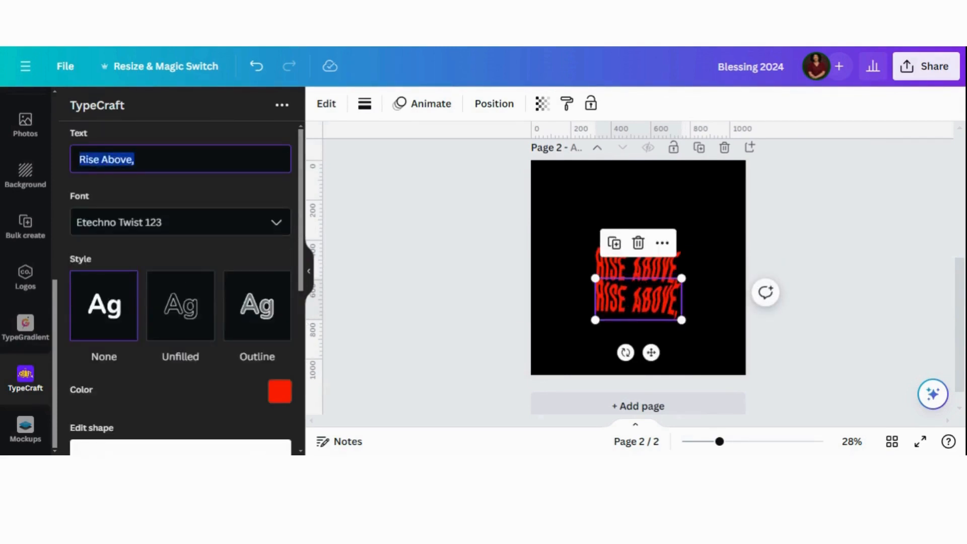
text(, Shine Bright)
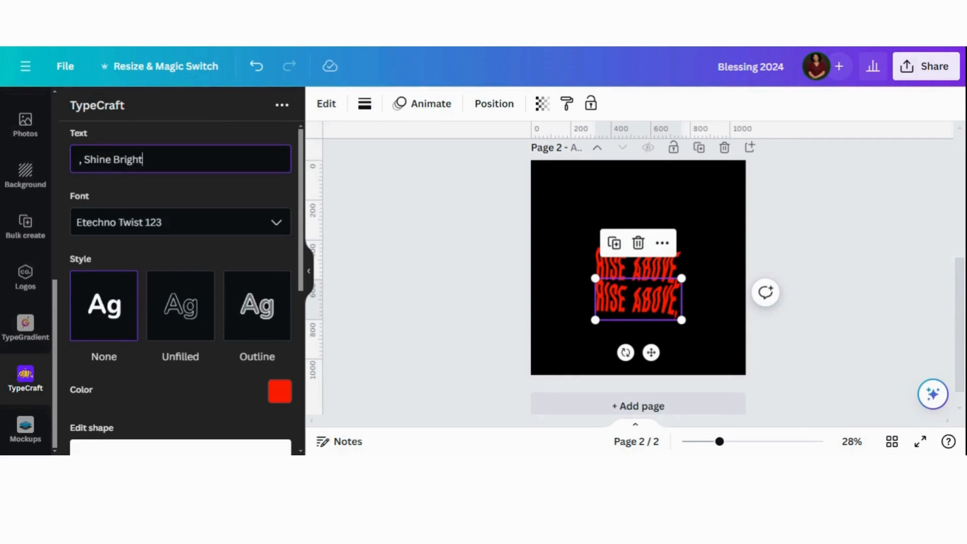
key(BackSpace)
key(BackSpace)
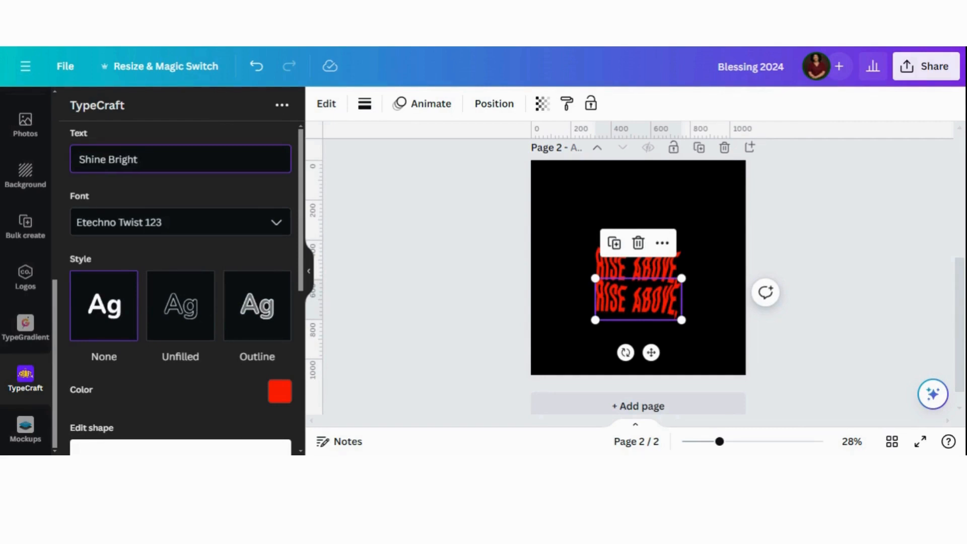
- Colour the "Shine Bright" text white (#ffffff) and update the element on page 2
scroll(303, 247, down, 3)
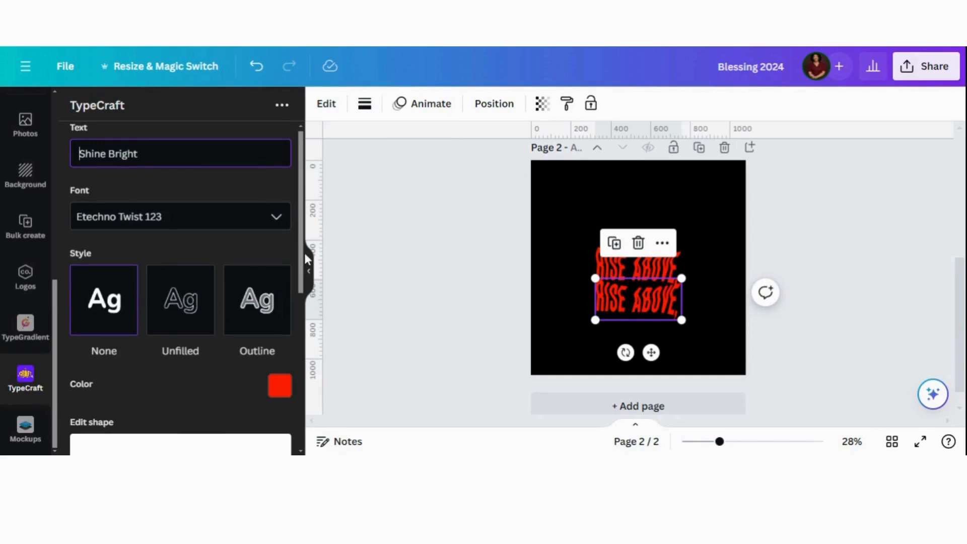
click(286, 304)
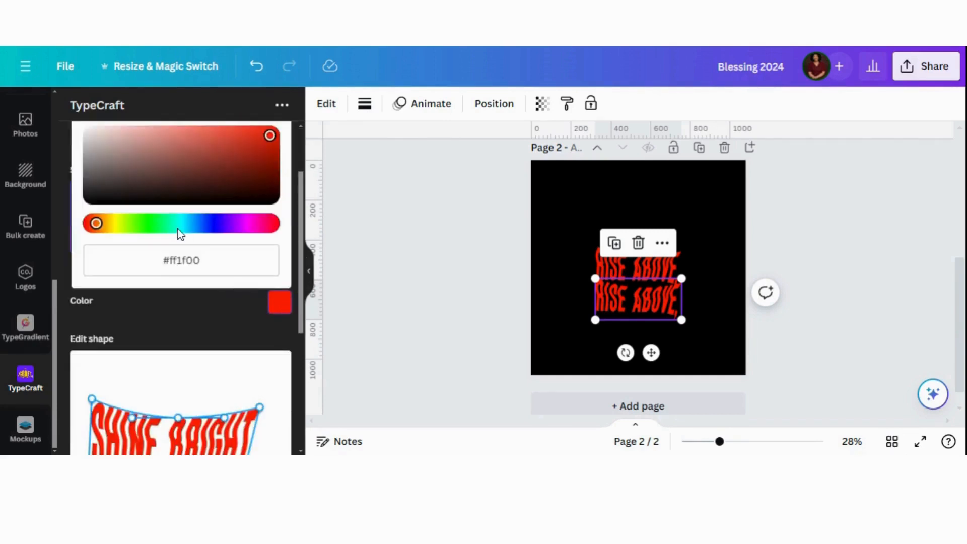
click(91, 135)
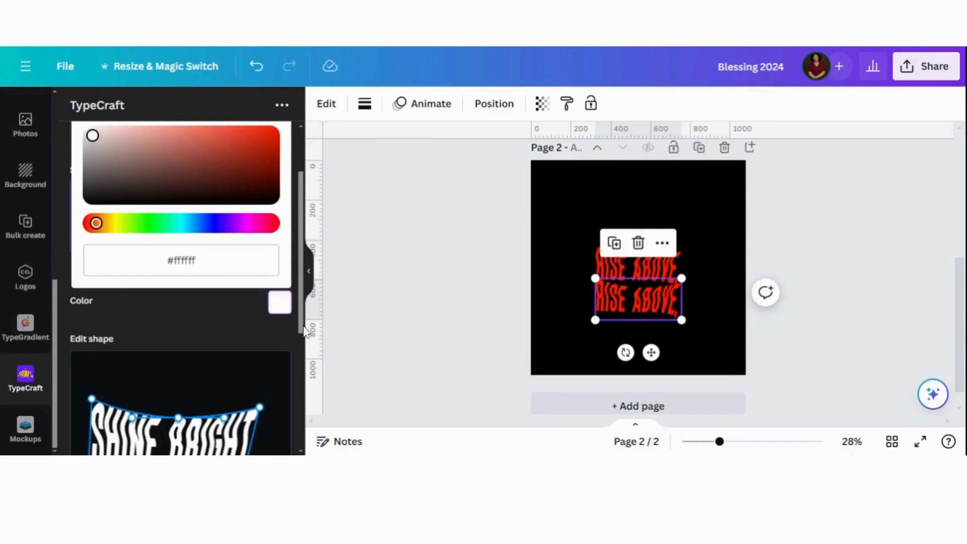
drag(305, 333, 297, 443)
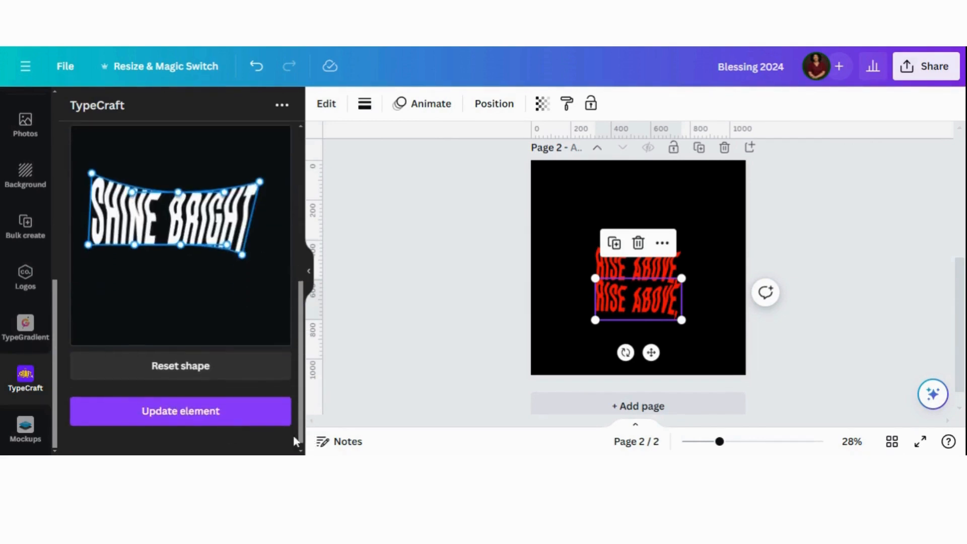
click(186, 416)
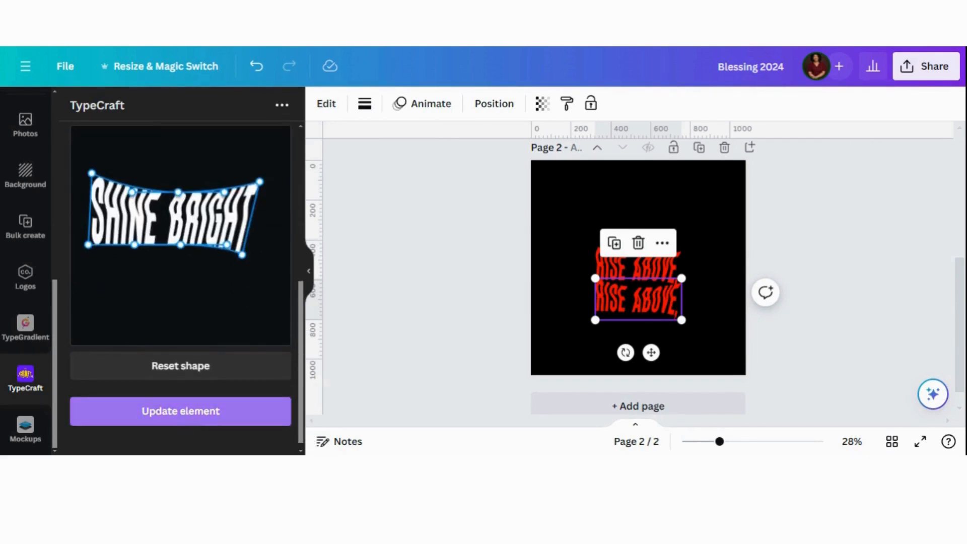
- Select the "Rise Above," and "Shine Bright" elements together and enlarge them proportionally to span most of the black page's width
click(549, 275)
drag(649, 339, 651, 343)
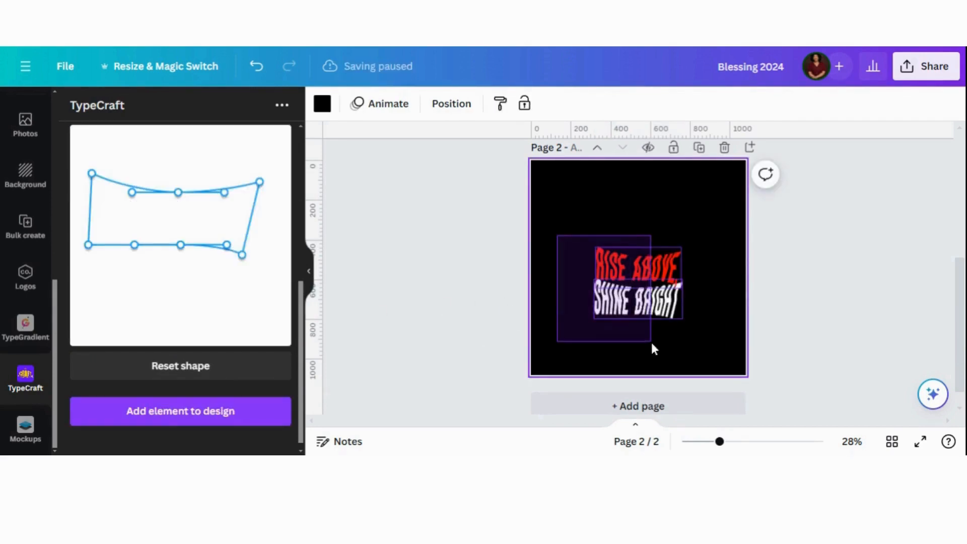
drag(680, 254, 729, 206)
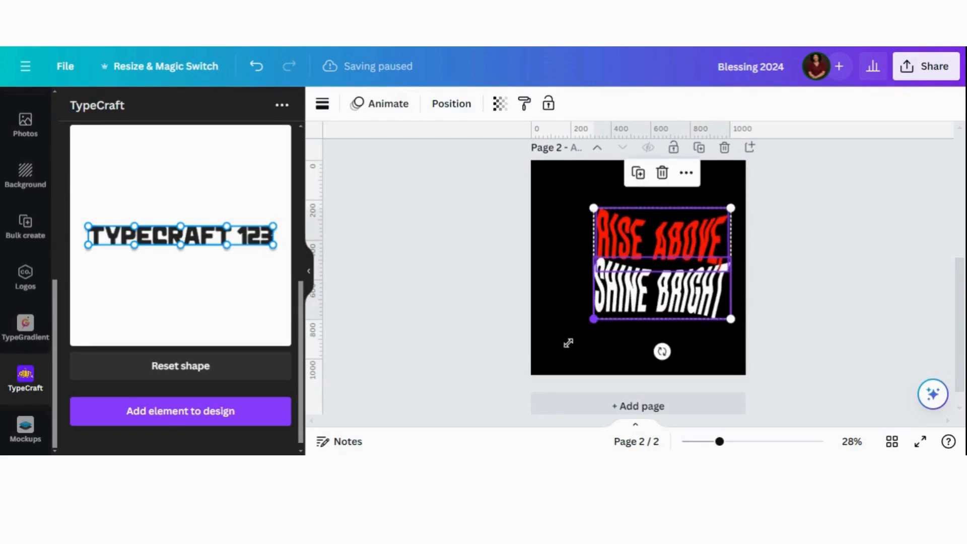
drag(593, 319, 564, 347)
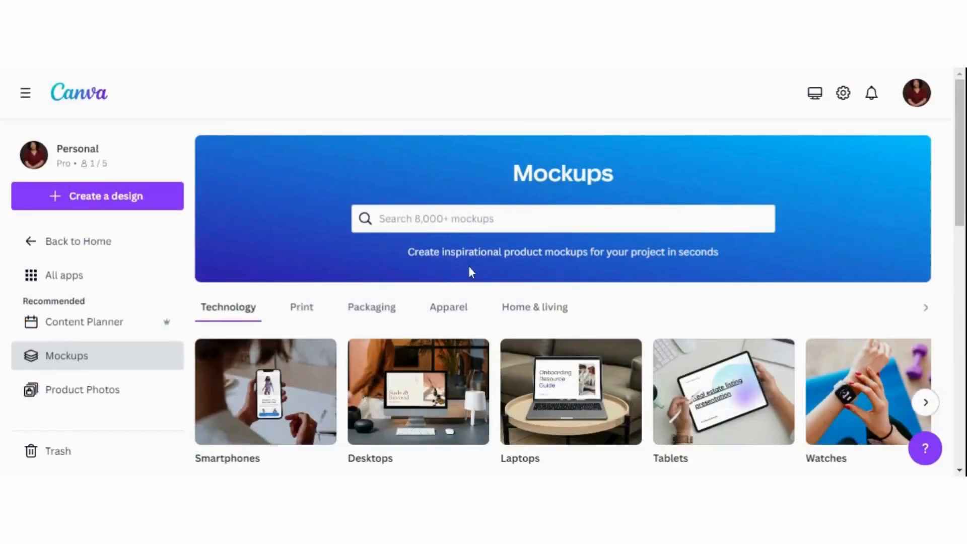
- In the Mockups app, browse Apparel to the Flatlay T-shirts and open the long, fitted short-sleeve Pro mockup
click(452, 315)
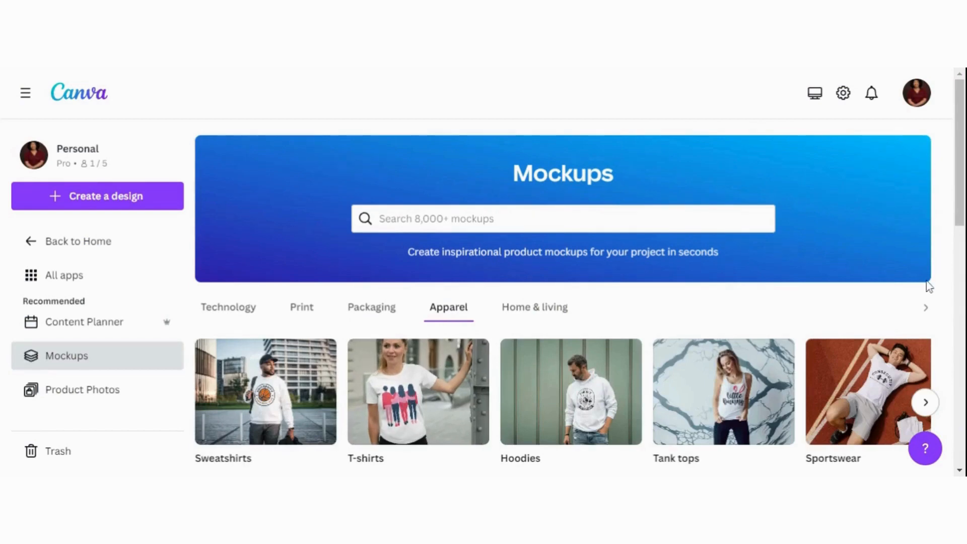
click(397, 413)
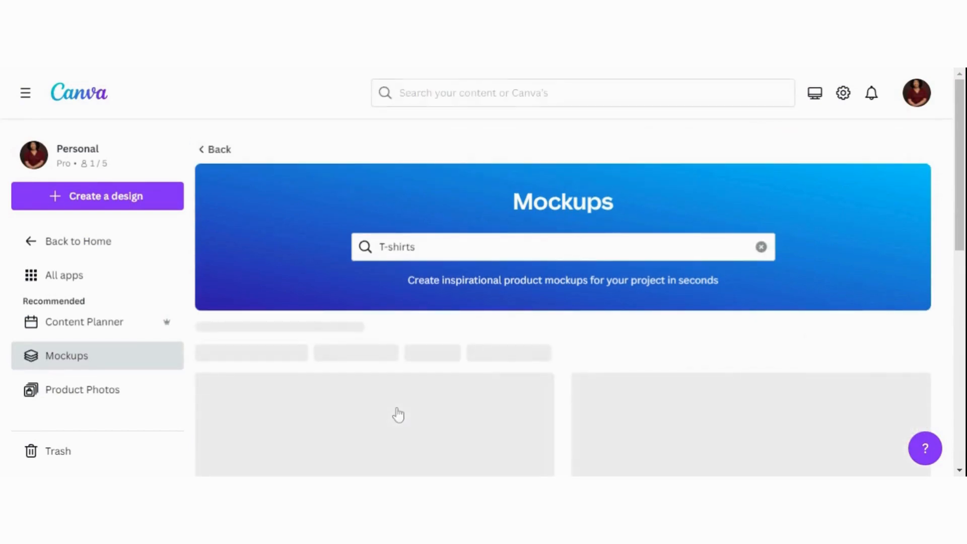
scroll(397, 412, down, 2)
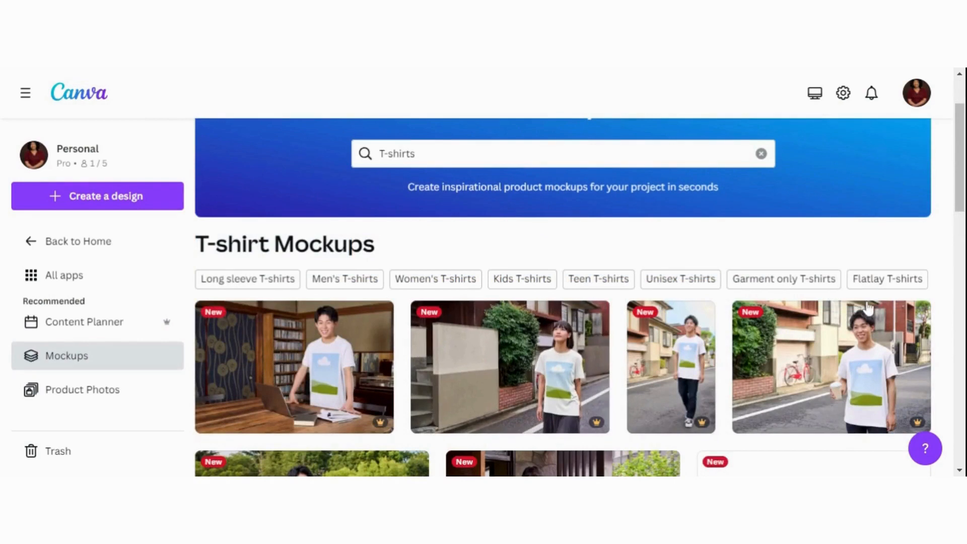
click(881, 280)
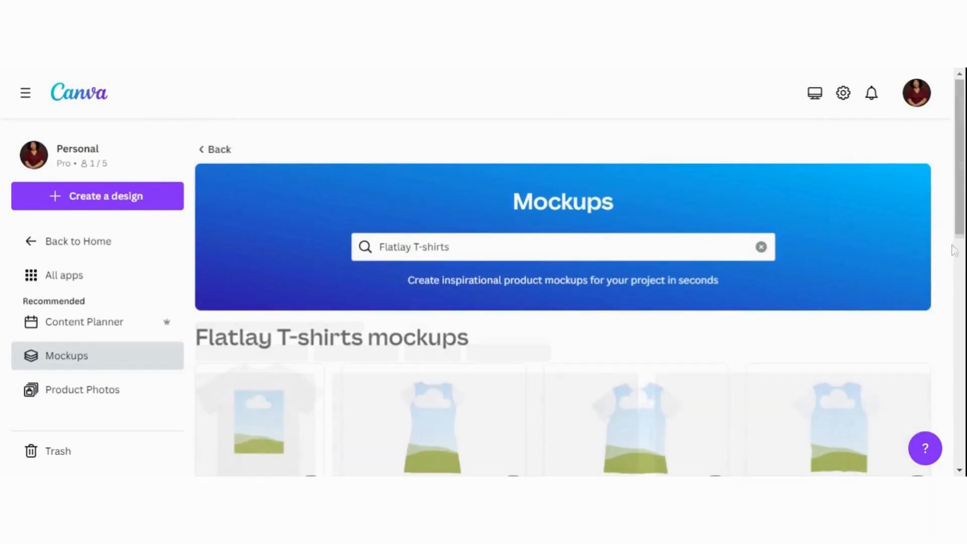
drag(960, 217, 959, 262)
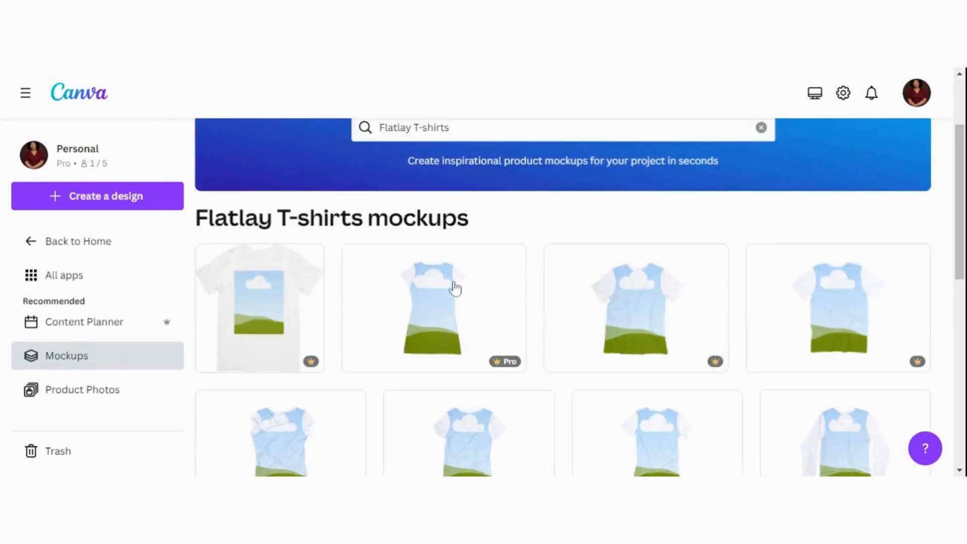
click(443, 309)
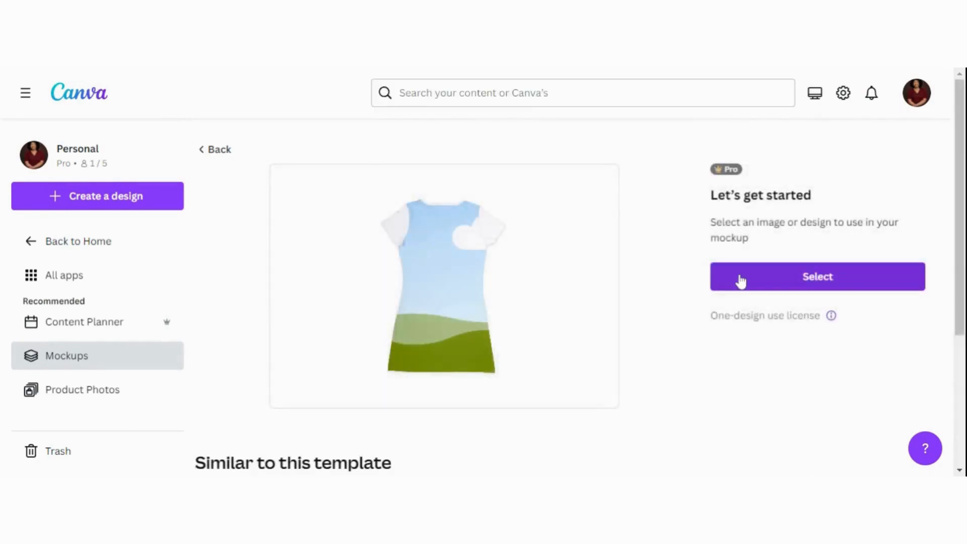
- Place the first uploaded image, the "Rise Above," artwork, on the T-shirt mockup
click(739, 280)
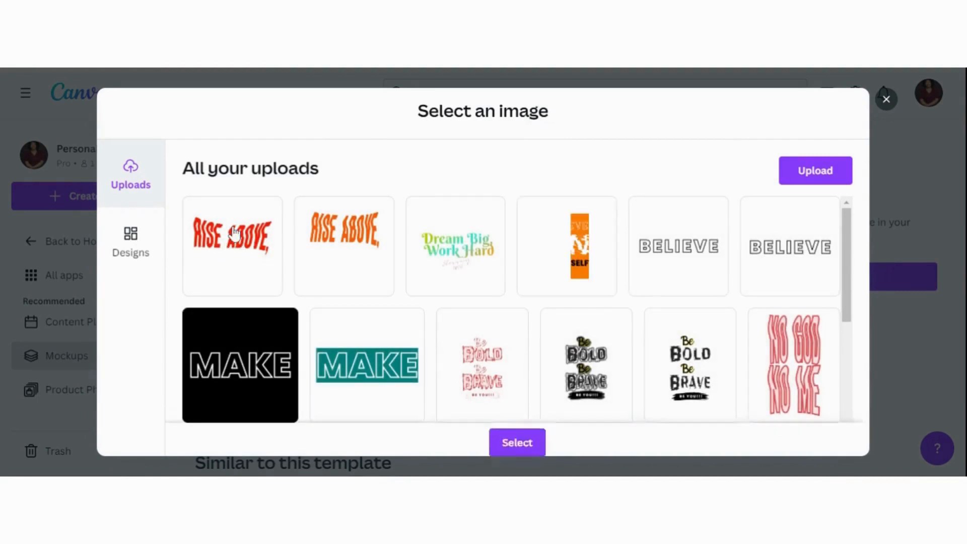
click(243, 255)
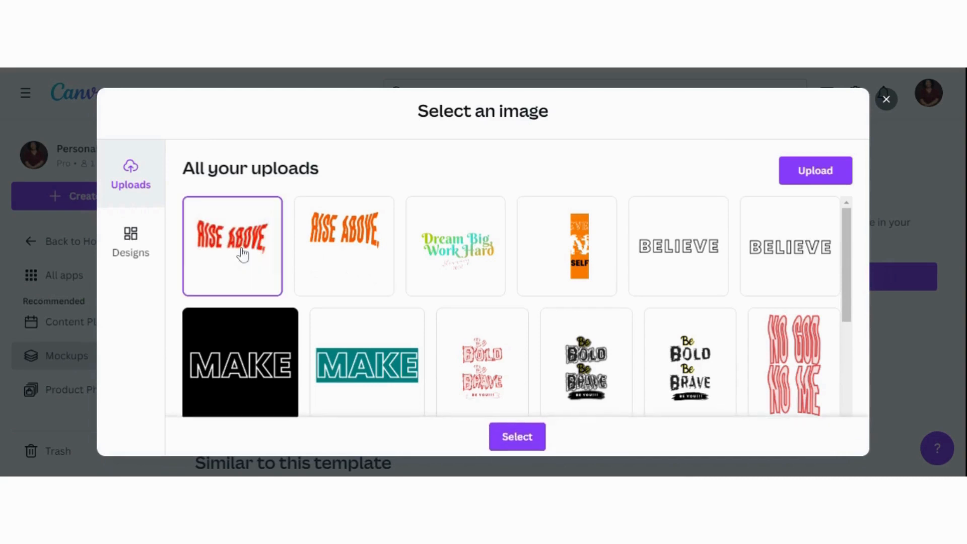
click(518, 437)
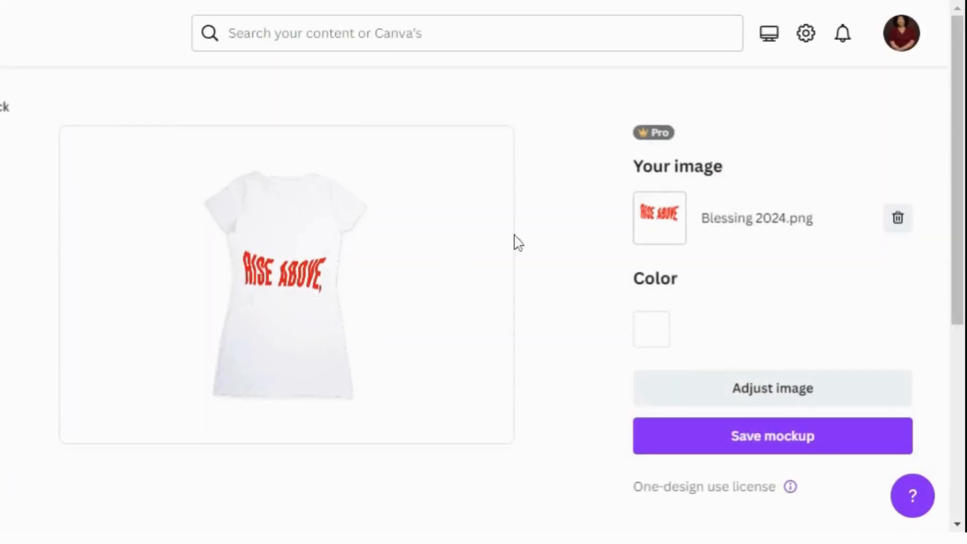
- Set the T-shirt mockup's colour to black (#000000)
click(665, 336)
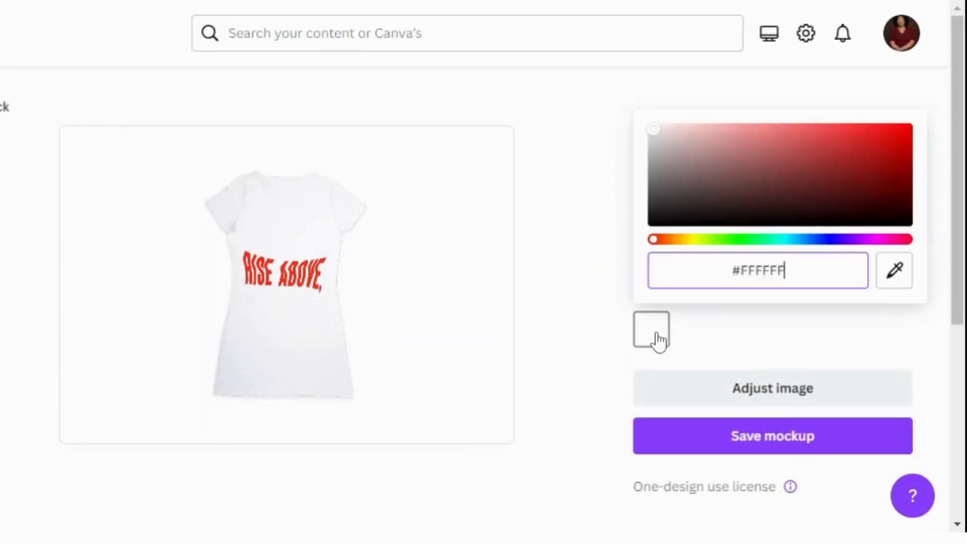
click(653, 134)
drag(653, 134, 657, 221)
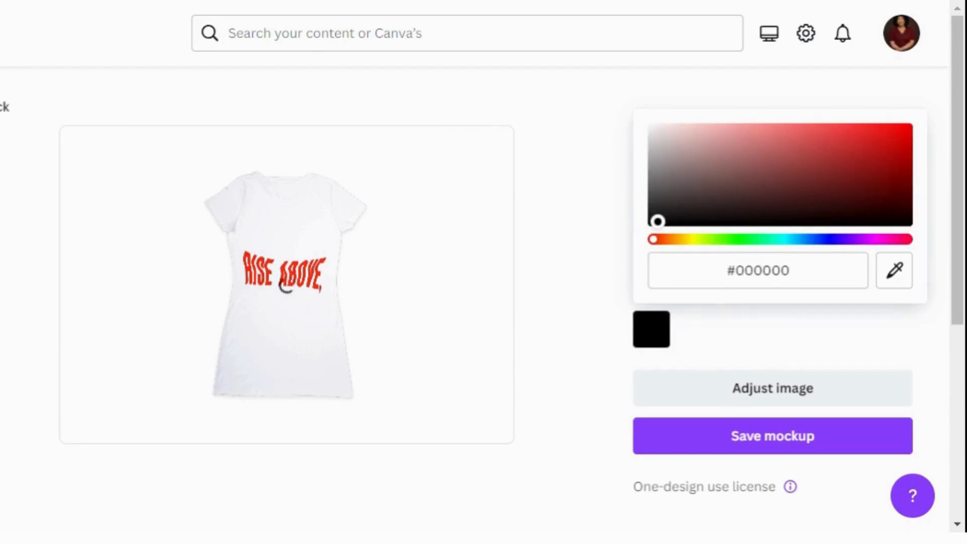
- Adjust the artwork on the T-shirt by moving it up to the chest, shrinking it slightly and centring it, and save the adjustment
click(766, 398)
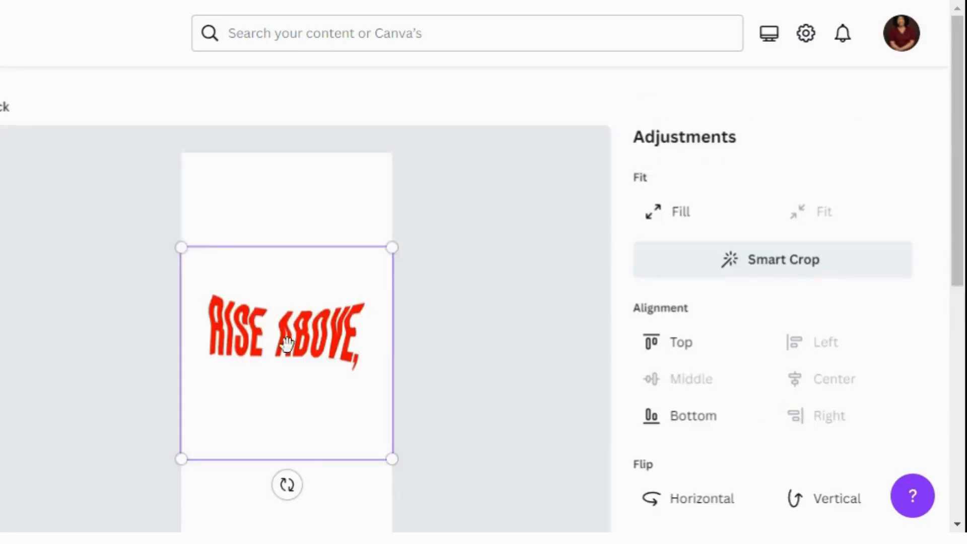
drag(310, 337, 310, 294)
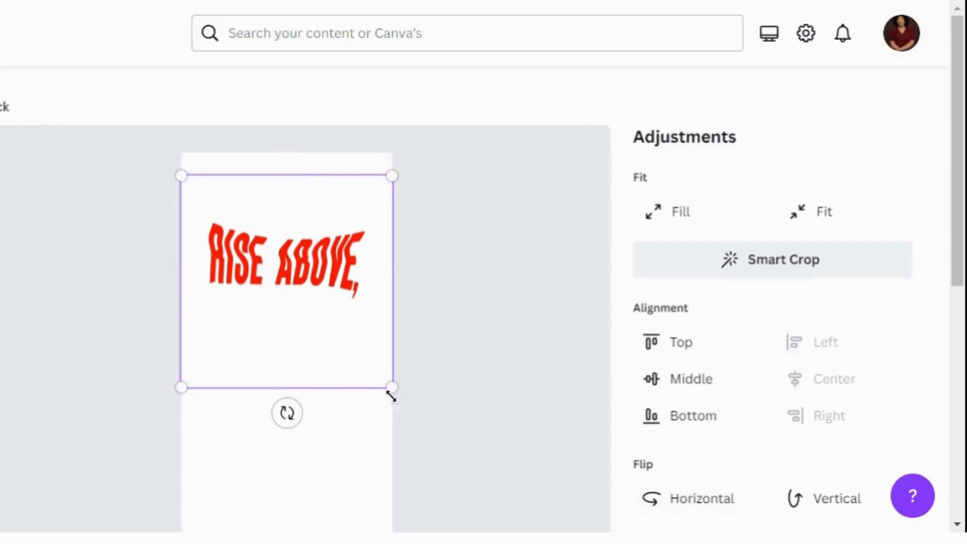
drag(377, 372, 354, 354)
drag(311, 298, 321, 302)
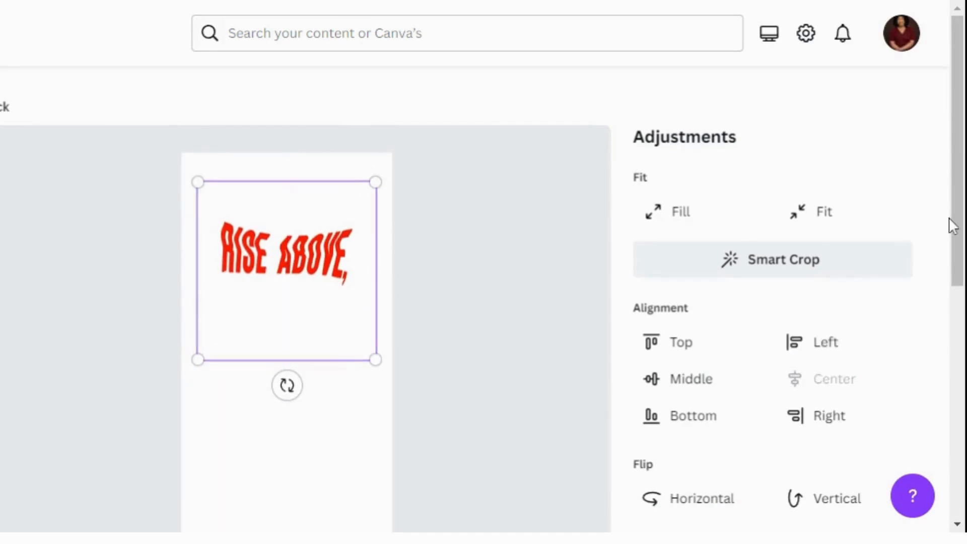
drag(957, 232, 956, 328)
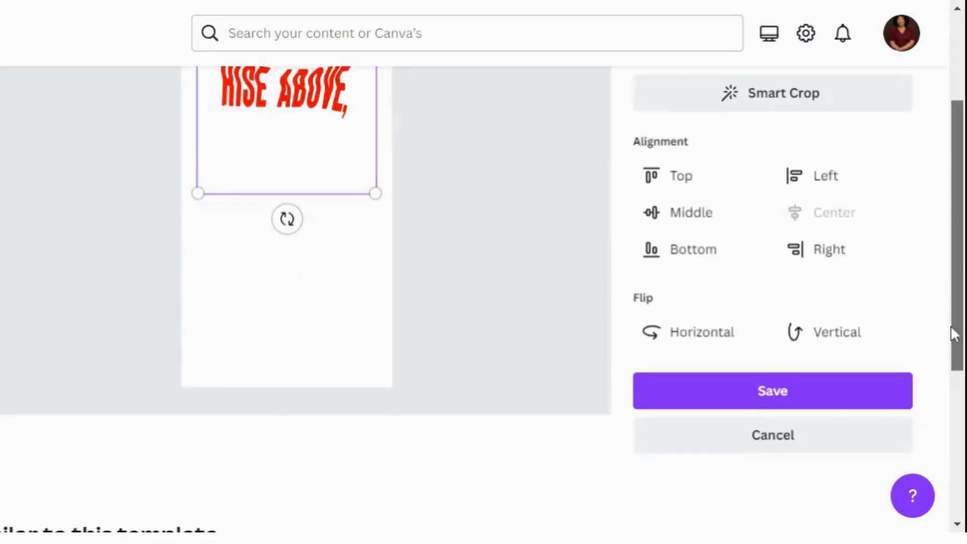
click(776, 397)
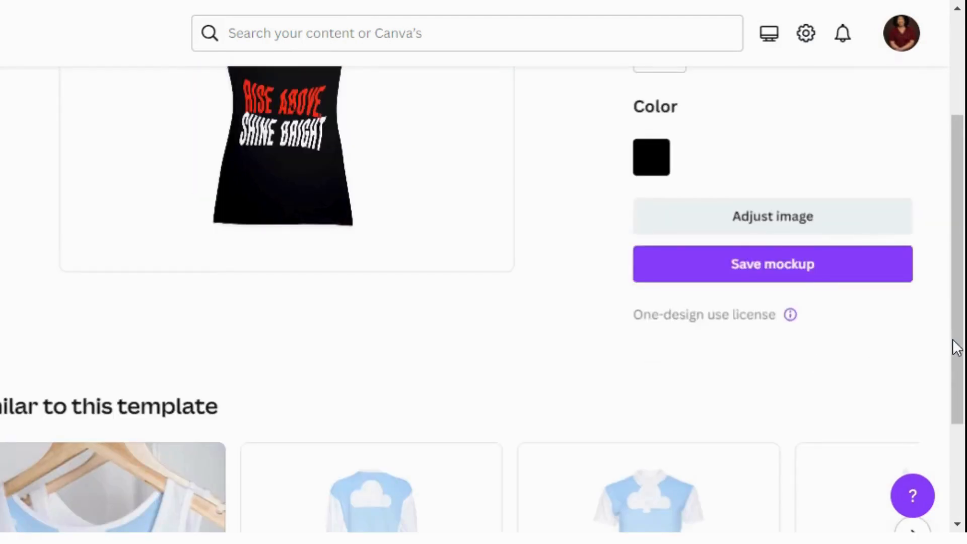
drag(957, 348, 954, 287)
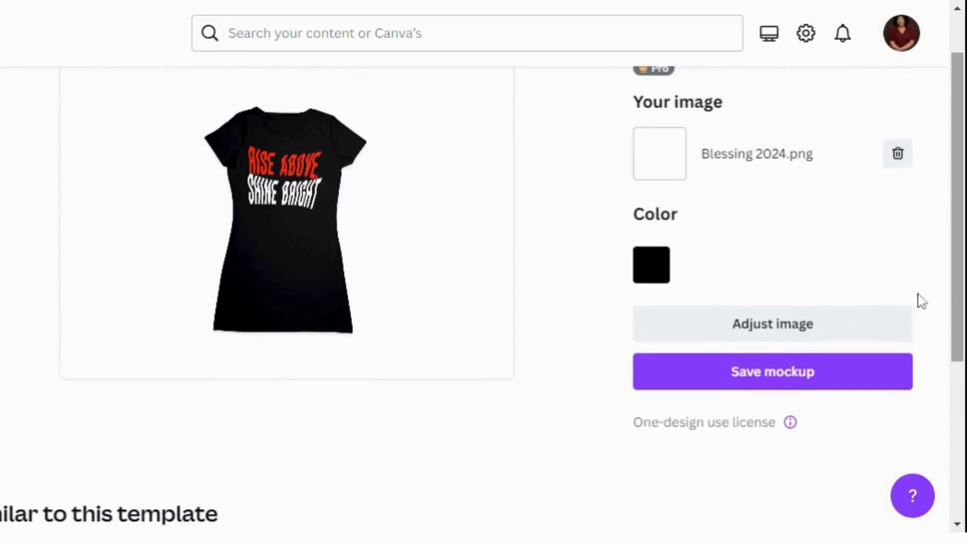